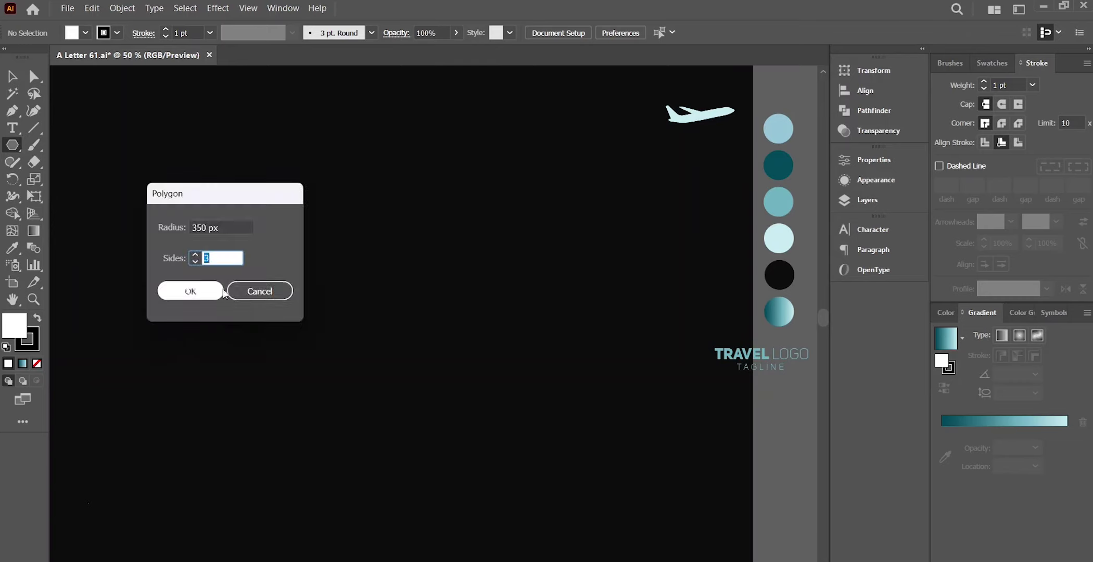
Step: Make a triangle from a 3-sided polygon and place an overlapping copy beside it
key("v")
mouse_move(130, 178)
left_mouse_down()
mouse_move(208, 249)
mouse_move(208, 353)
left_mouse_up()
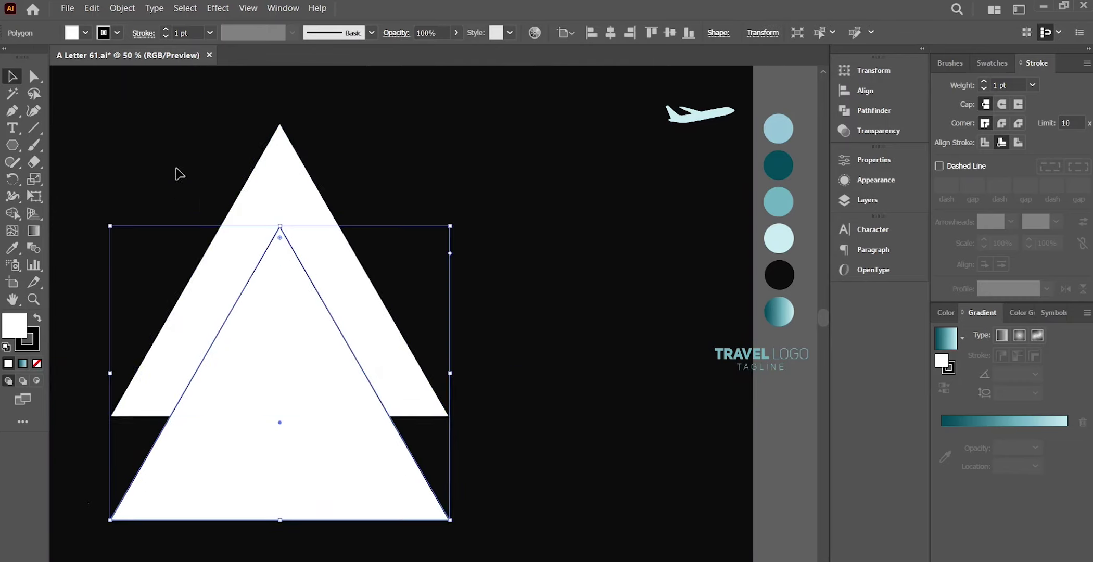
key("ctrl+a")
left_click_drag(19, 148, 59, 143)
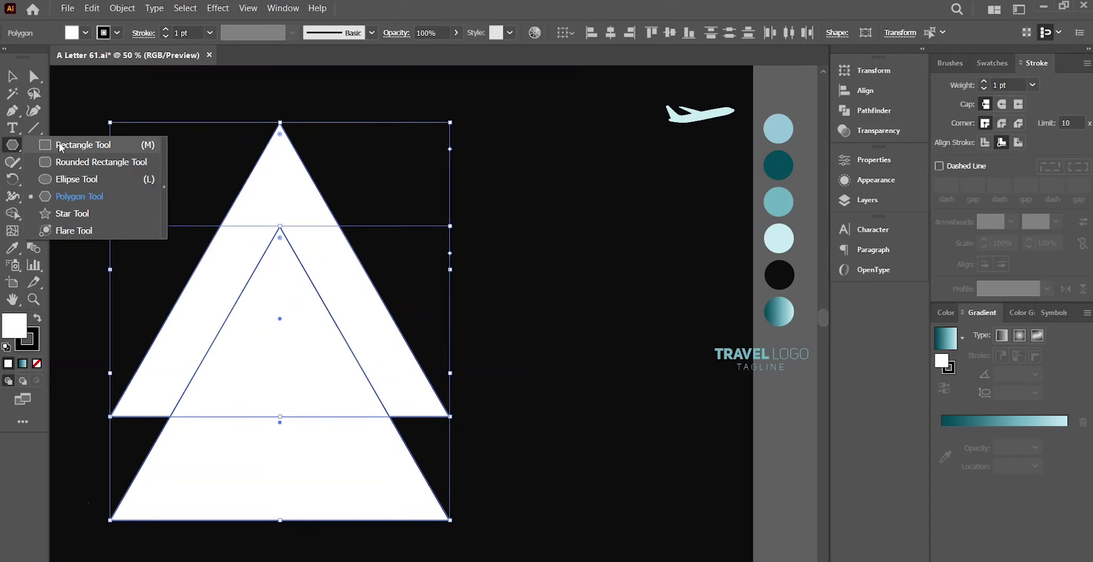
key("v")
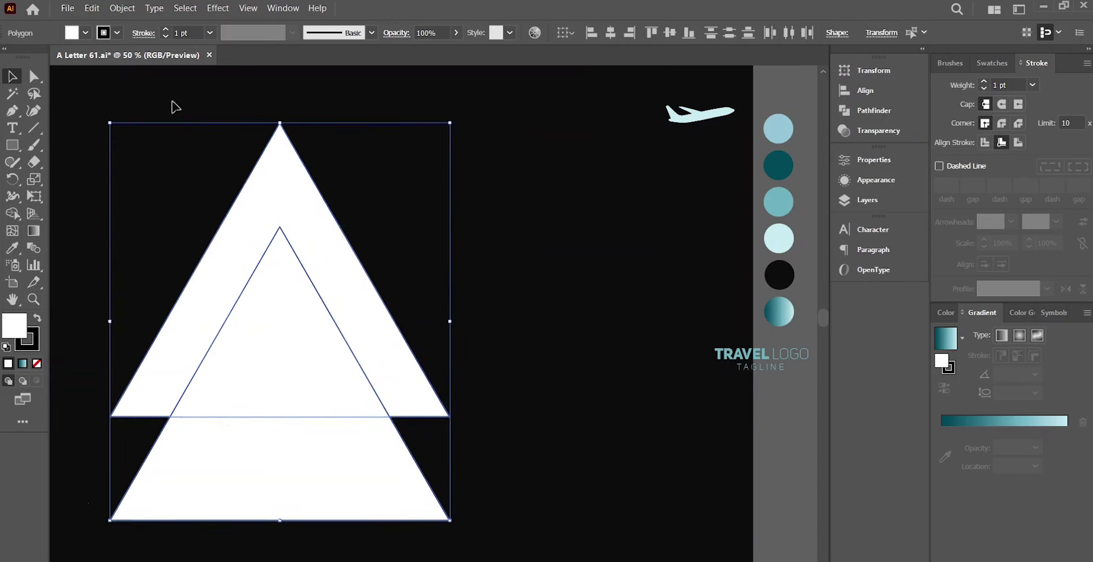
left_click(174, 105)
Step: Cover the triangles' tip with a rectangle and delete the extra regions with Shape Builder
key("m")
left_click_drag(211, 103, 375, 162)
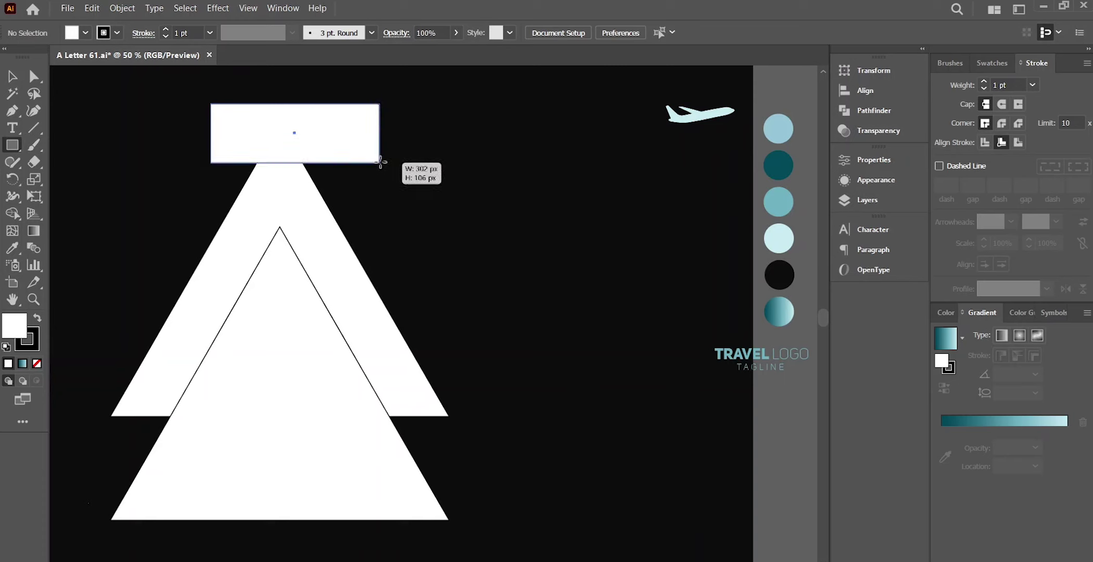
key("v")
left_click_drag(125, 112, 479, 445)
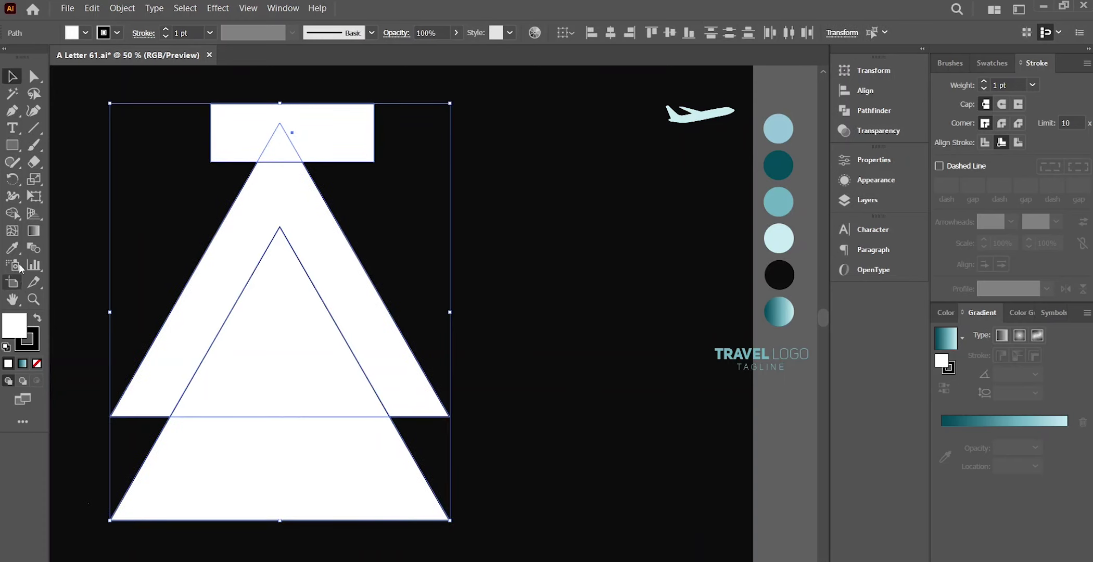
left_click(11, 213)
left_click(279, 291, "alt")
left_click(276, 447, "alt")
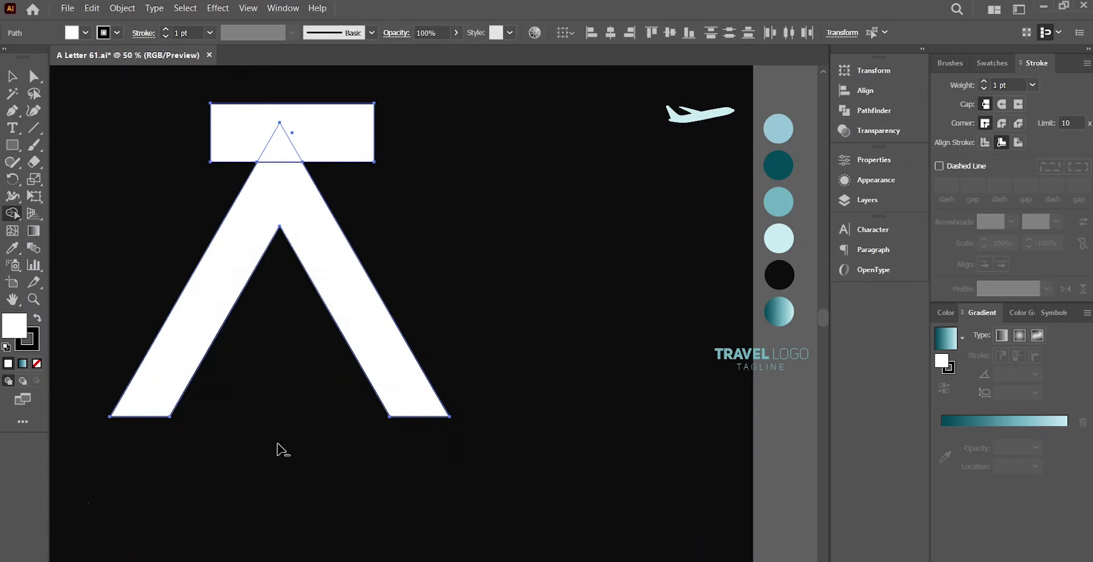
left_click(329, 159, "alt")
Step: Resize the A by narrowing its left side and shifting it left
key("v")
mouse_move(109, 290)
left_mouse_down()
mouse_move(193, 289)
mouse_move(169, 290)
left_mouse_up()
left_click_drag(234, 307, 202, 307)
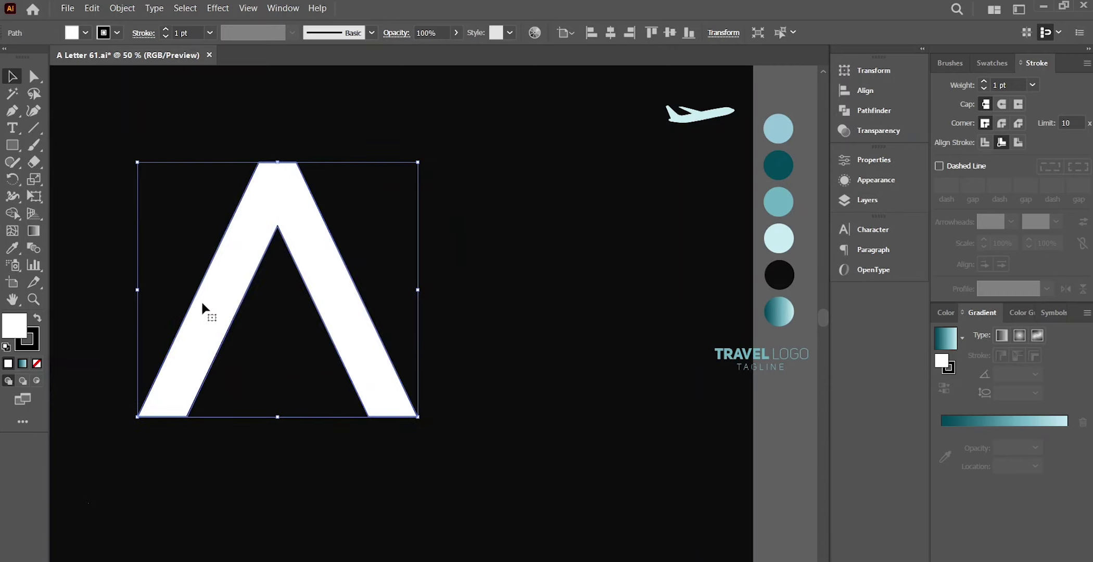
left_click(437, 276)
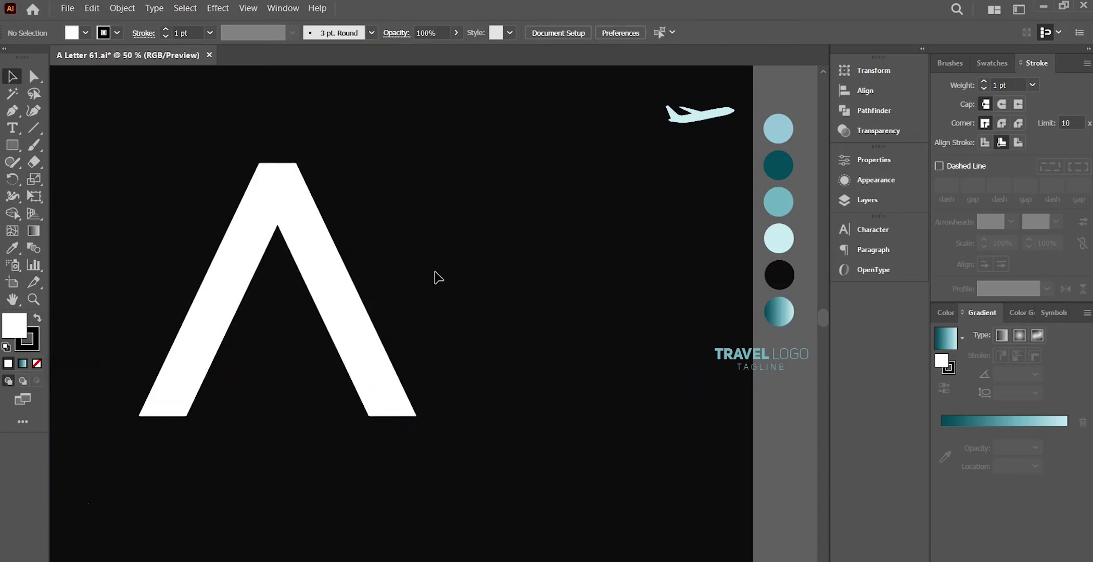
Step: Cut a crescent over the A by subtracting an up-right offset copy of a large circle
left_click(336, 264)
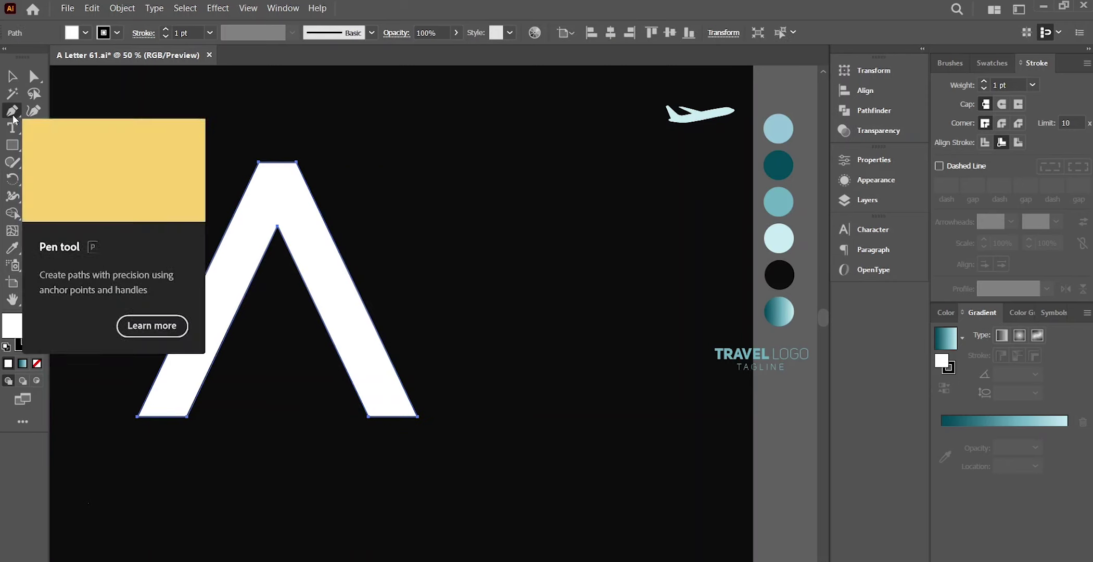
mouse_move(12, 144)
left_mouse_down()
mouse_move(68, 196)
mouse_move(67, 180)
left_mouse_up()
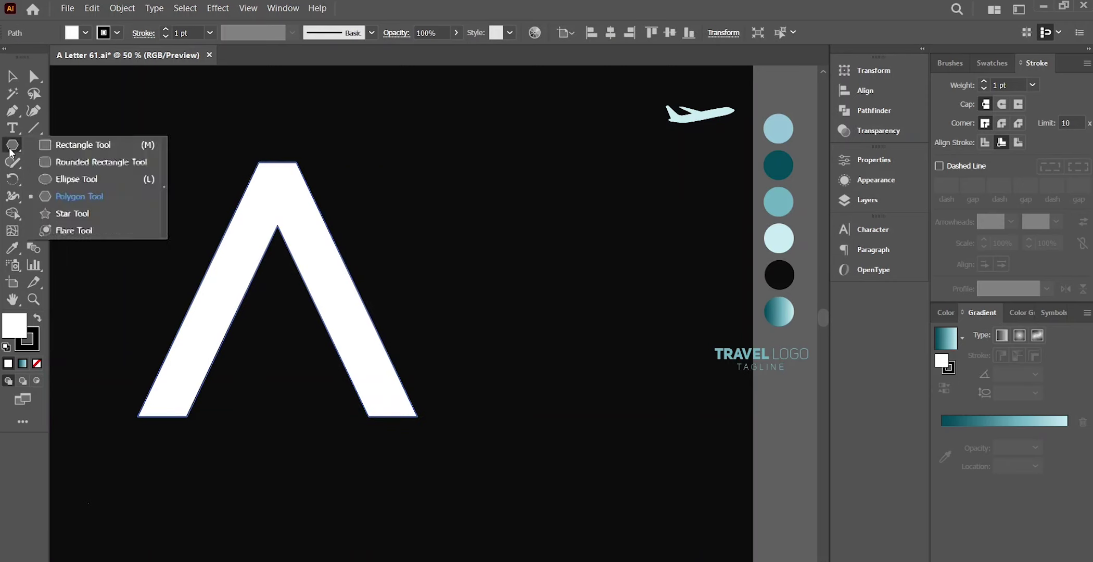
left_click(175, 235)
left_click(160, 196)
key("v")
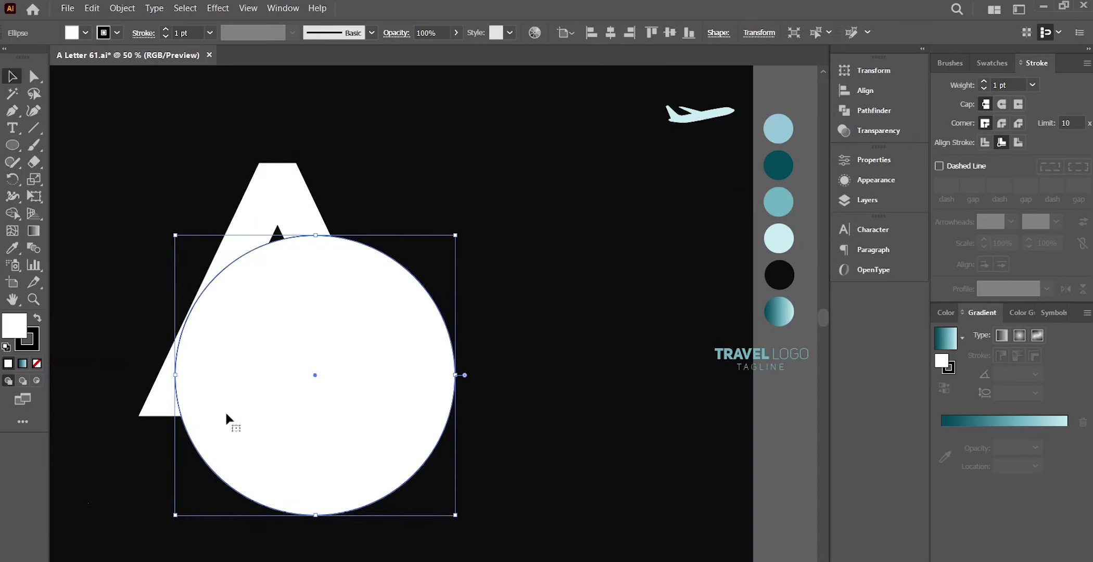
left_click_drag(368, 513, 403, 487)
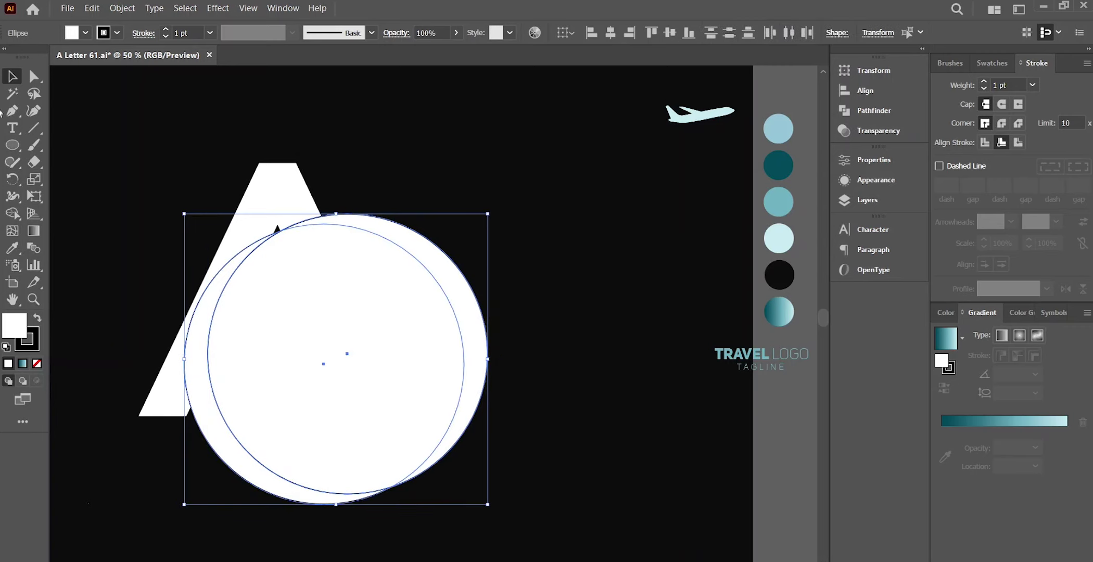
left_click(336, 359, "alt")
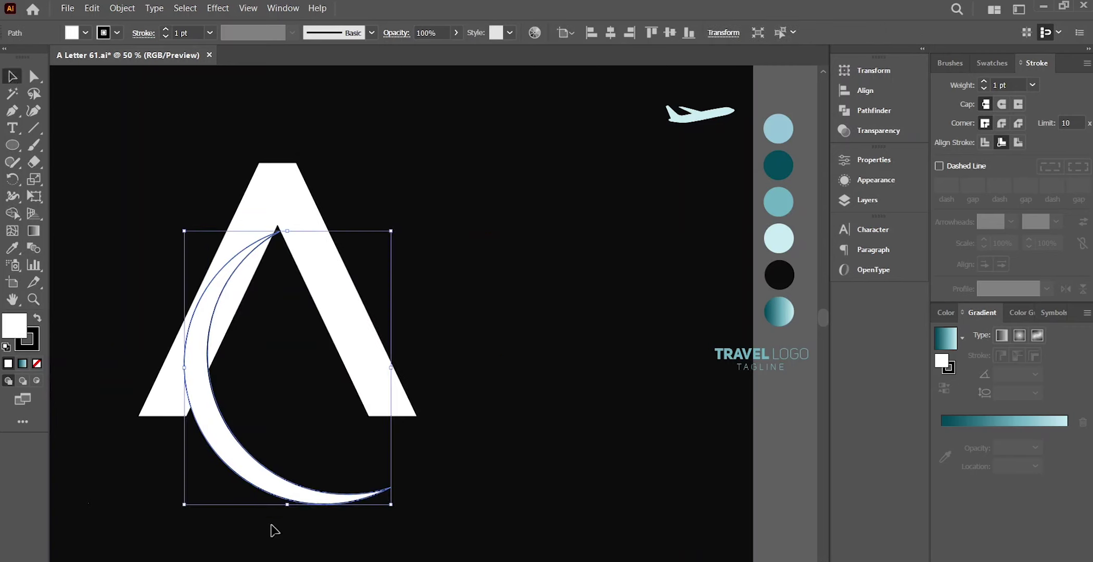
Step: Move, enlarge and rotate the crescent, then Free Transform its top and lower corners
left_click_drag(276, 501, 256, 349)
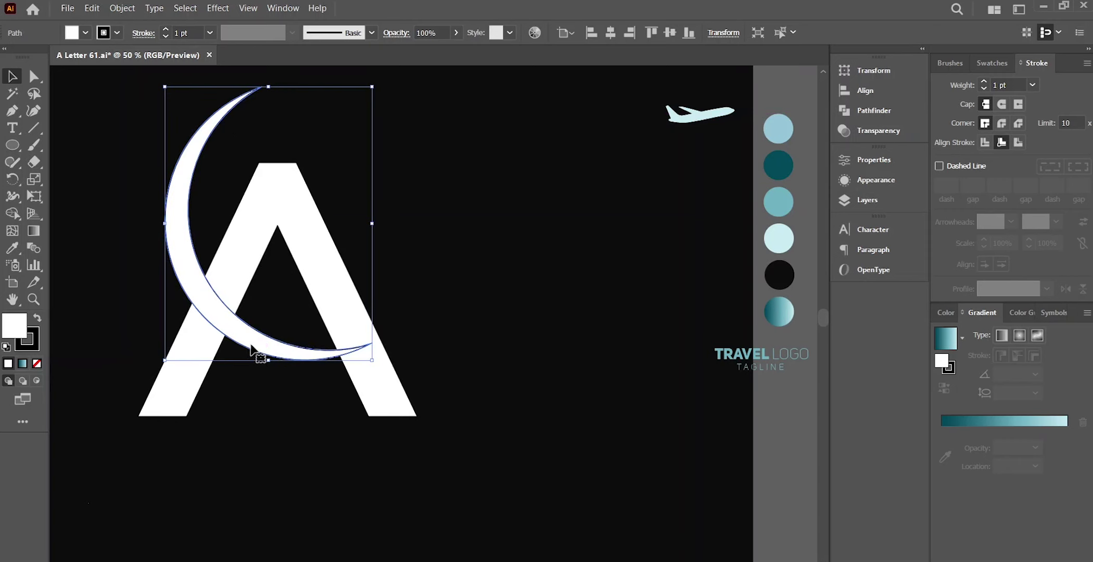
mouse_move(374, 352)
left_mouse_down()
mouse_move(429, 356)
mouse_move(373, 360)
mouse_move(419, 341)
left_mouse_up()
left_click_drag(309, 351, 320, 365)
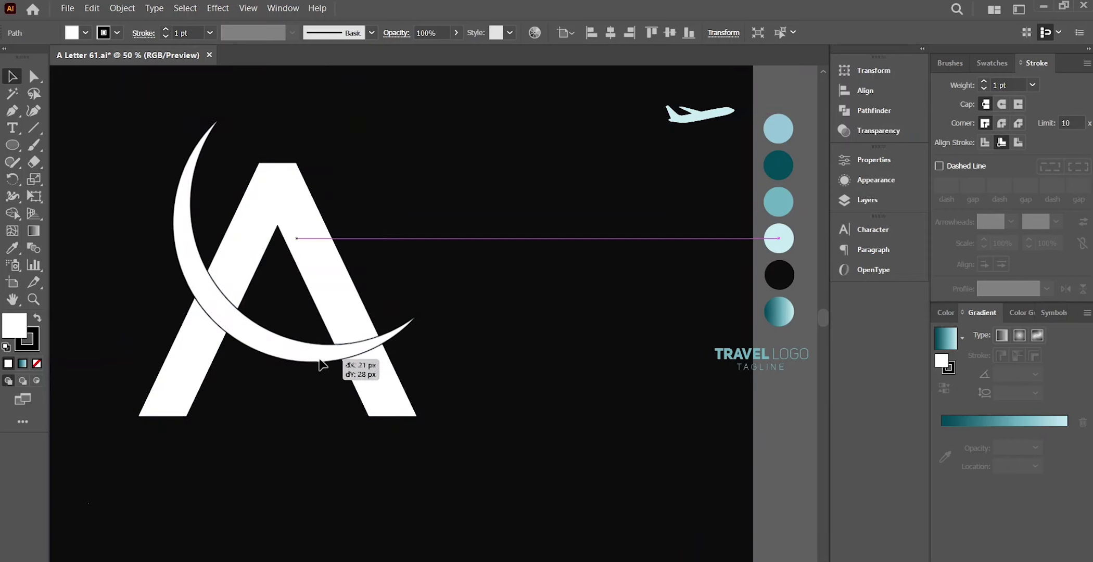
left_click(34, 196)
left_click_drag(324, 88, 327, 98)
left_click_drag(434, 325, 417, 311)
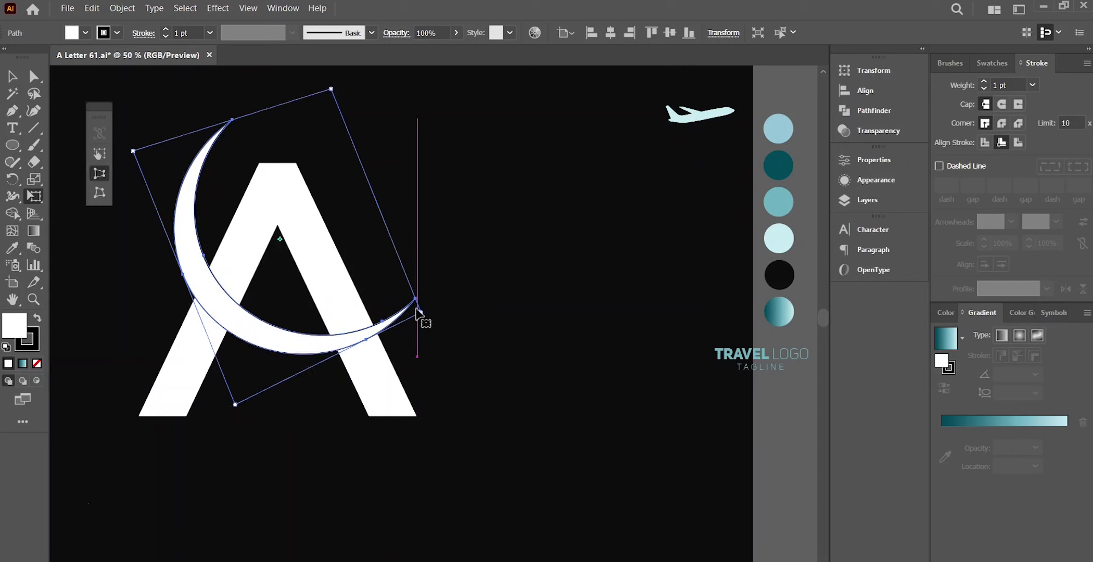
left_click_drag(331, 90, 359, 86)
Step: Free Distort the crescent's bottom corners inward, then nudge it down and slightly resize it
left_click(99, 192)
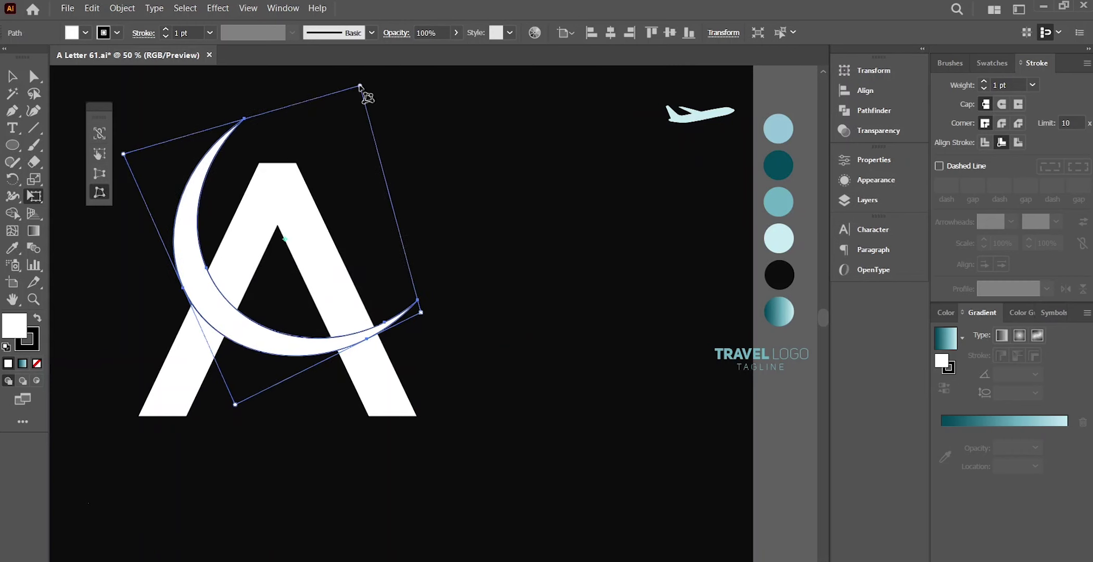
left_click_drag(235, 405, 256, 394)
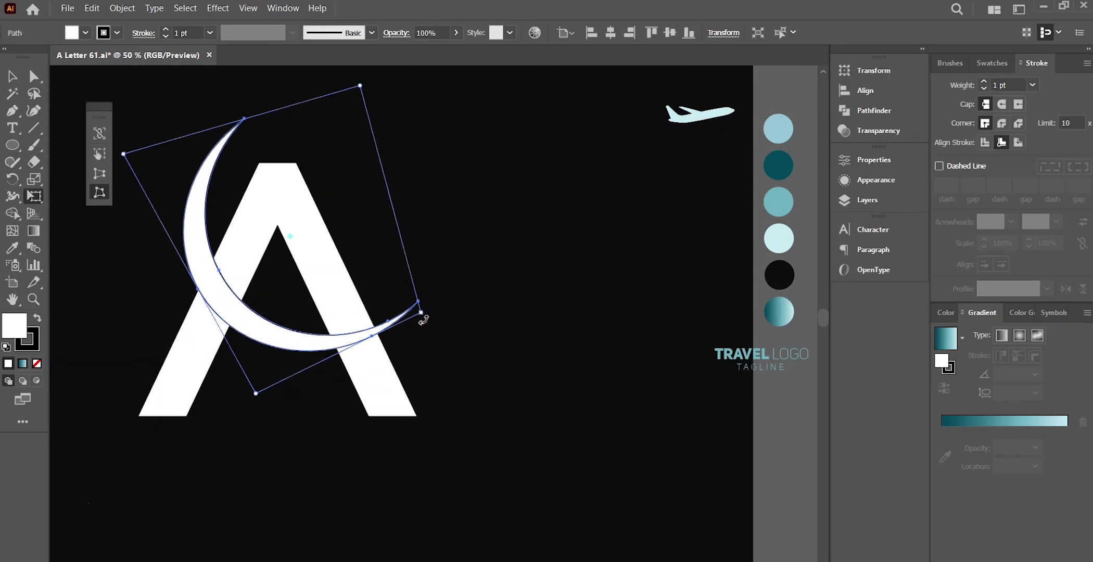
left_click_drag(423, 319, 406, 341)
key("v")
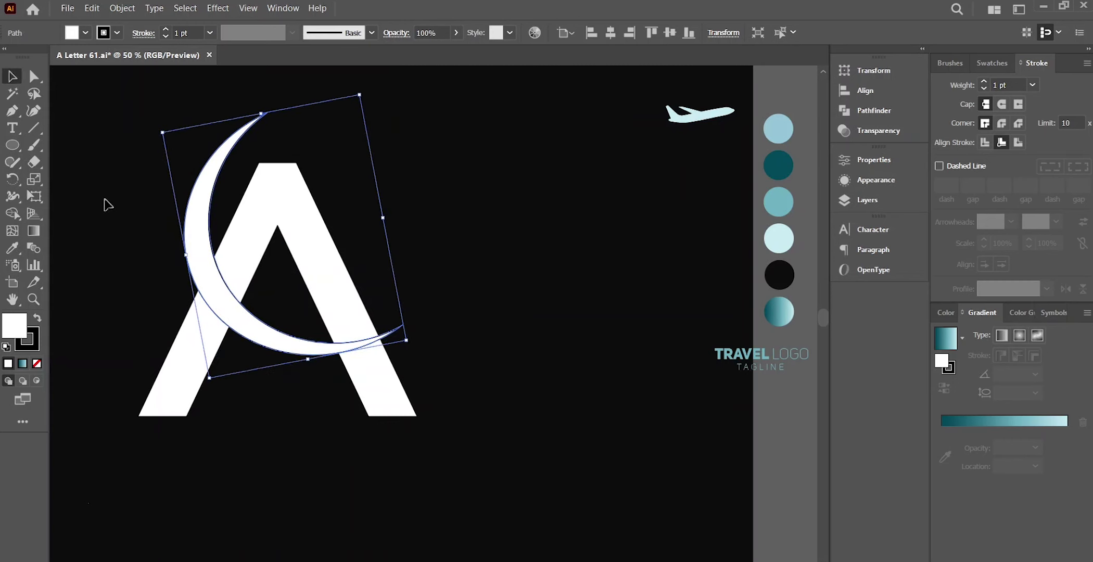
left_click(107, 204)
left_click(203, 264)
left_click_drag(304, 356, 309, 375)
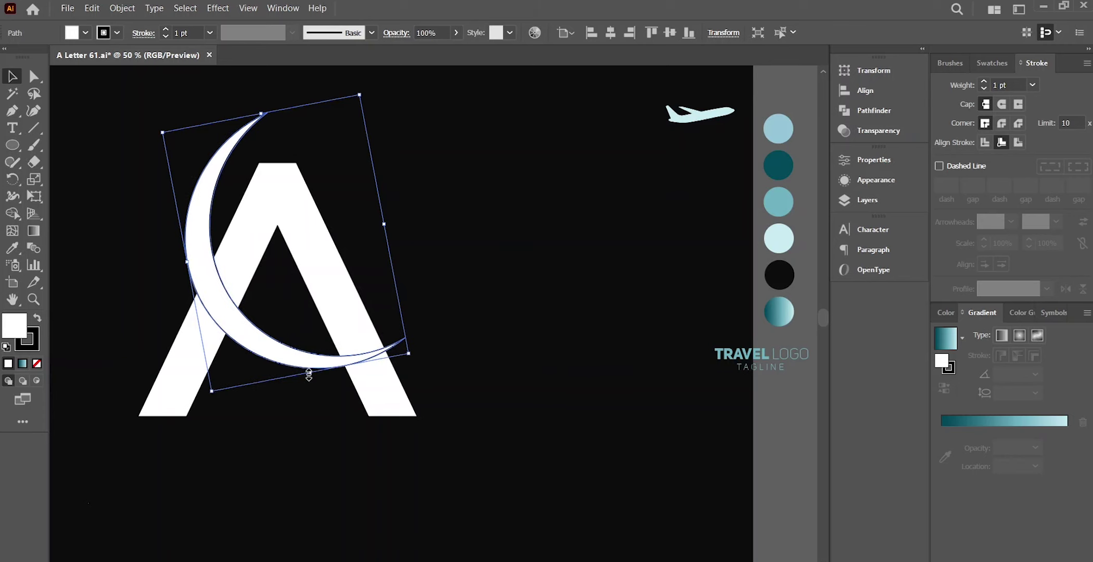
left_click_drag(386, 224, 390, 220)
left_click(470, 232)
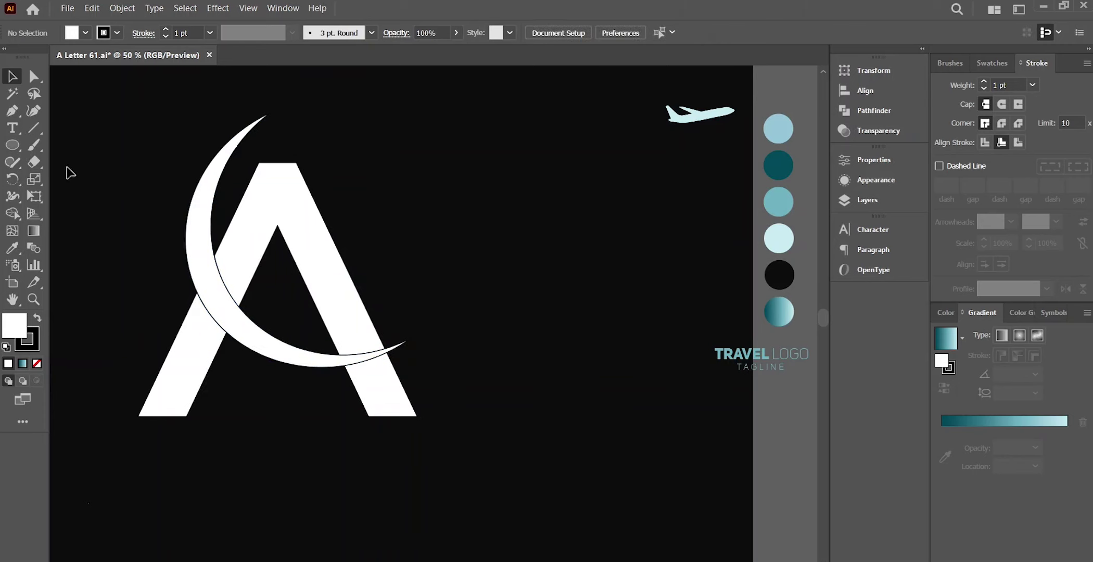
Step: Draw a closed, curved swoosh path with the Pen tool below the crescent
left_click(16, 115)
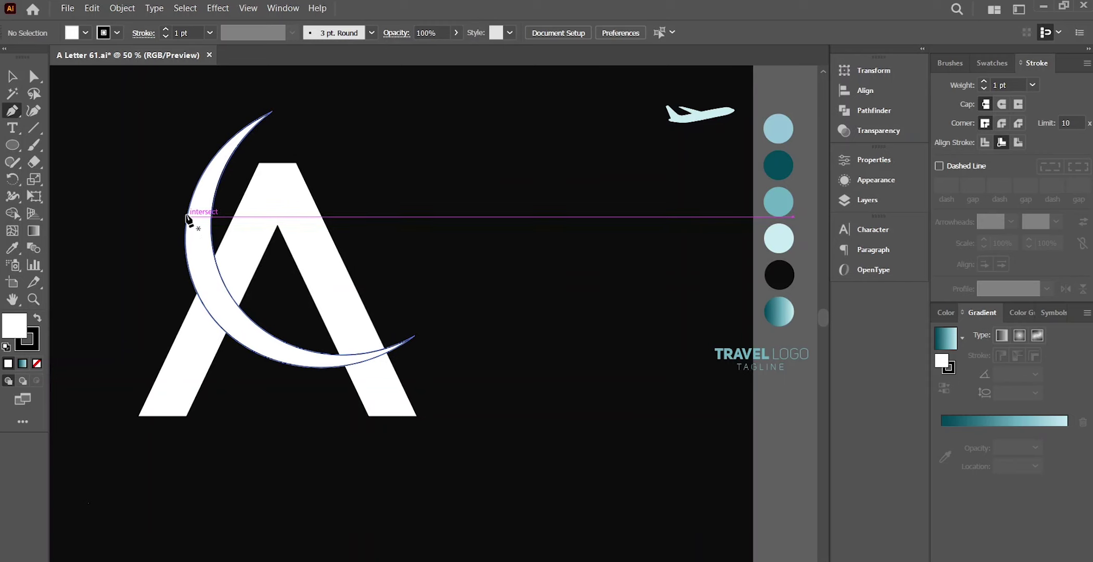
left_click(187, 217)
mouse_move(311, 368)
left_mouse_down()
mouse_move(453, 403)
mouse_move(446, 377)
left_mouse_up()
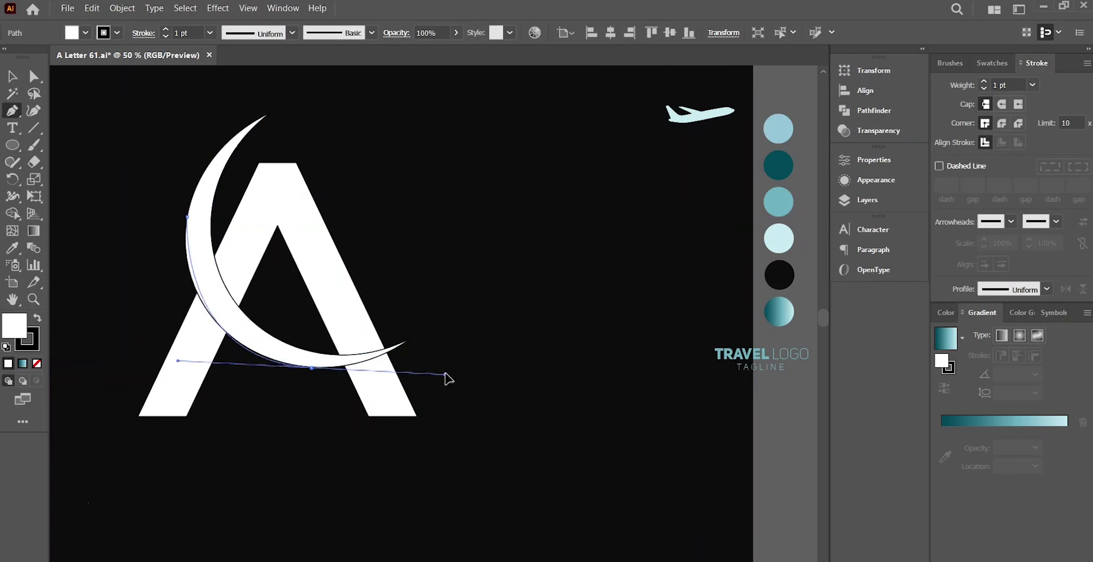
left_click_drag(446, 377, 458, 395)
left_click(188, 217)
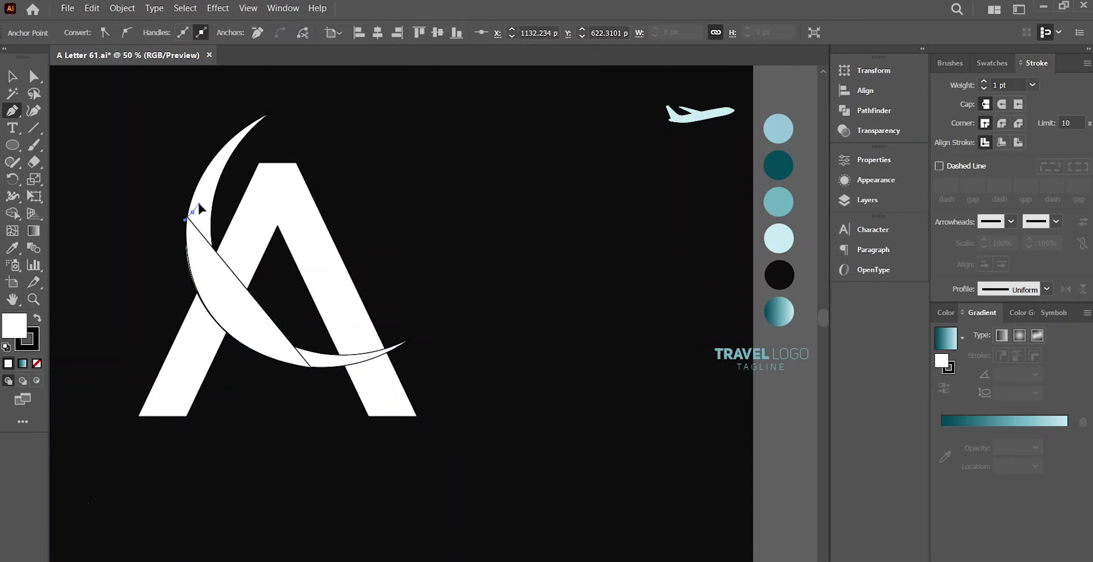
mouse_move(198, 204)
left_mouse_down()
mouse_move(198, 155)
mouse_move(175, 95)
left_mouse_up()
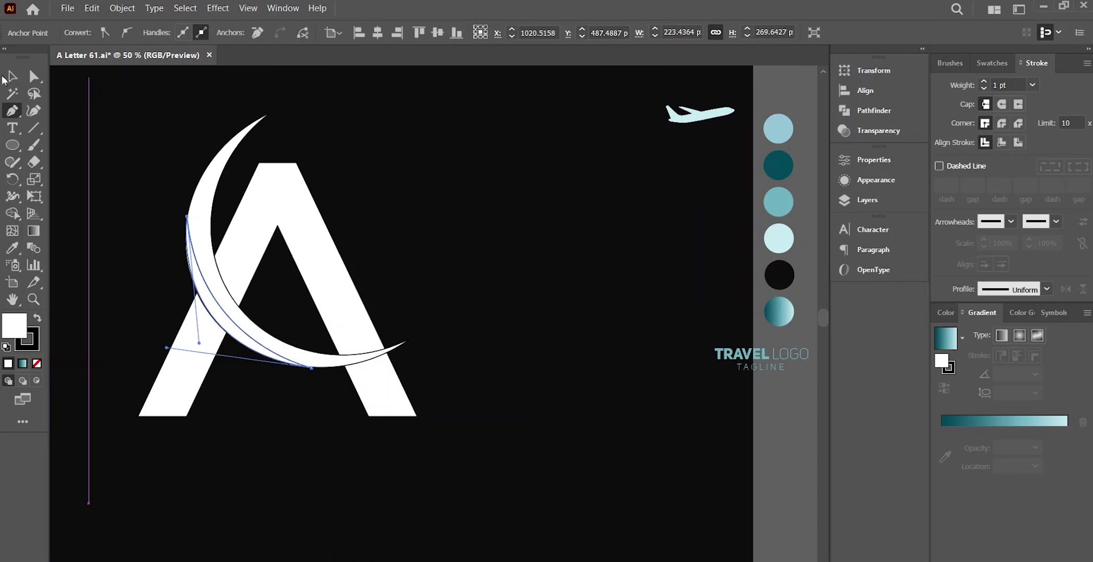
Step: Move the swoosh down-left, then extend its bottom tip and raise its top tip with Curvature
left_click(12, 76)
left_click_drag(218, 317, 207, 328)
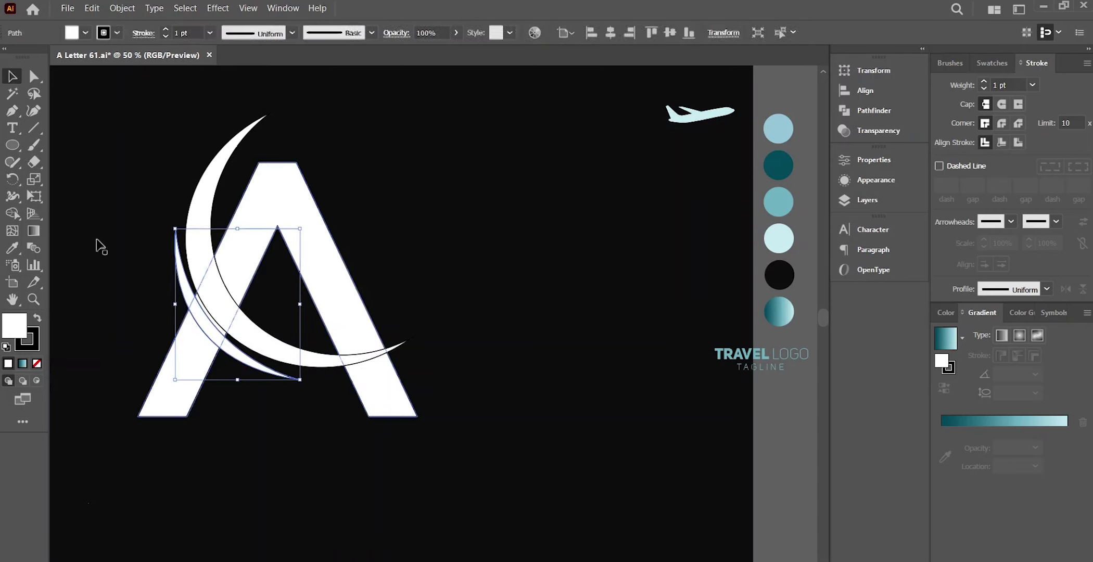
key("shift+grave")
left_click_drag(300, 380, 334, 377)
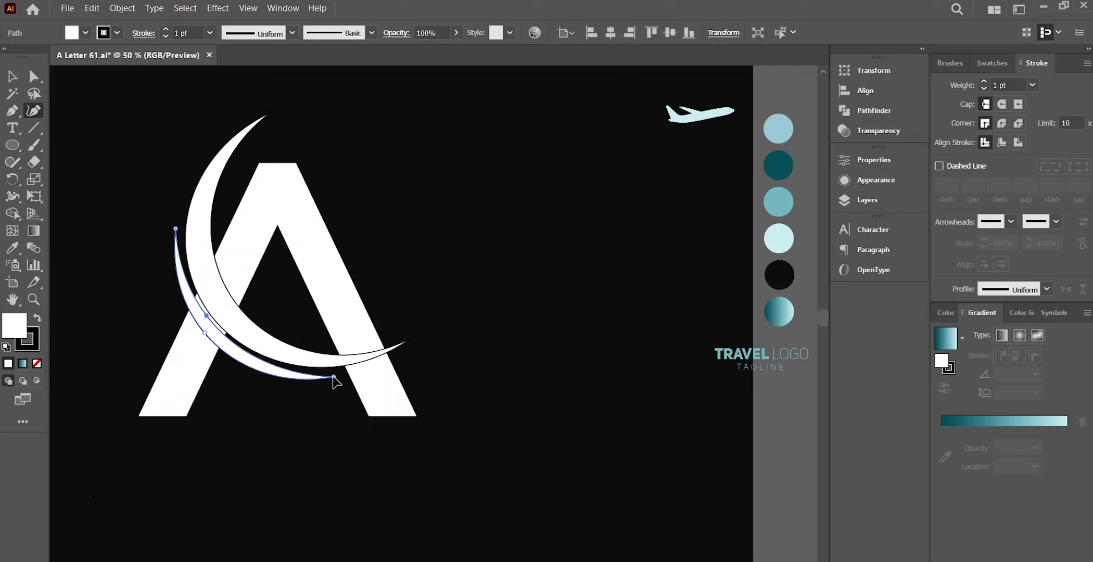
left_click_drag(177, 229, 185, 186)
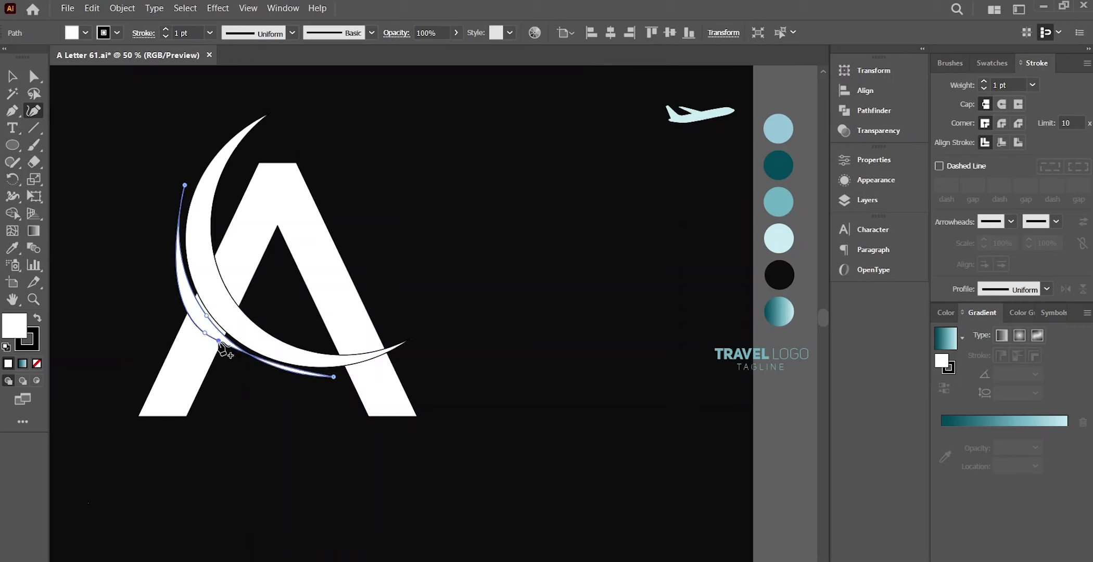
key("v")
left_click_drag(237, 364, 237, 365)
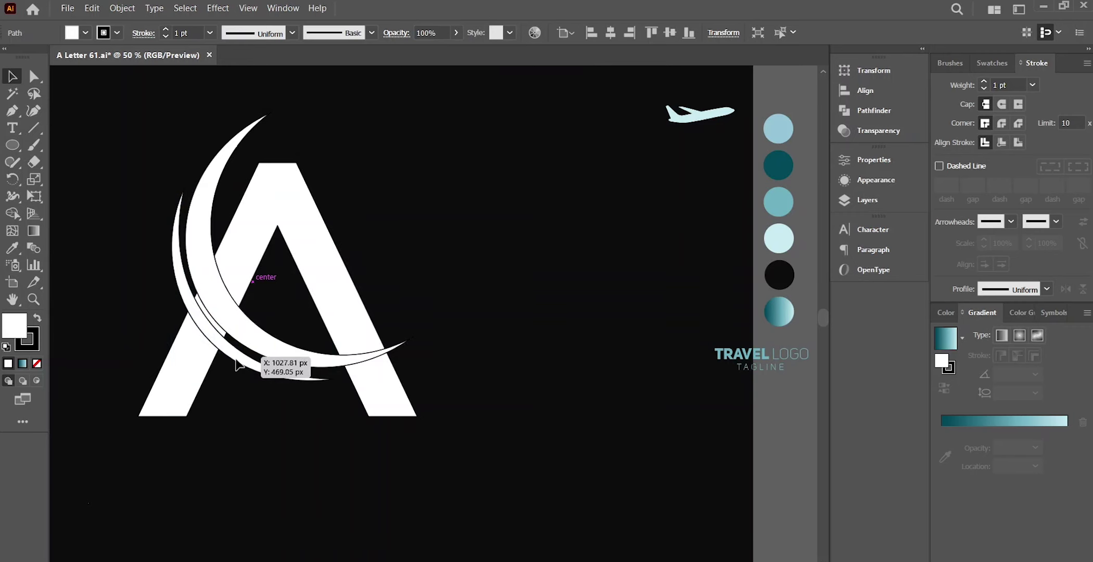
left_click(116, 172)
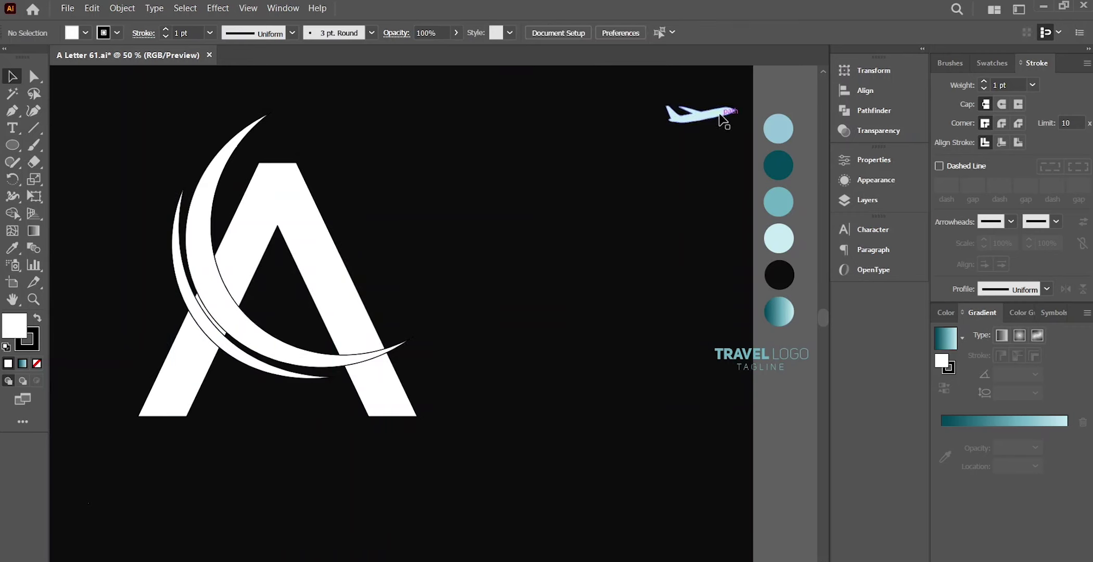
left_click(372, 372)
left_click(378, 454)
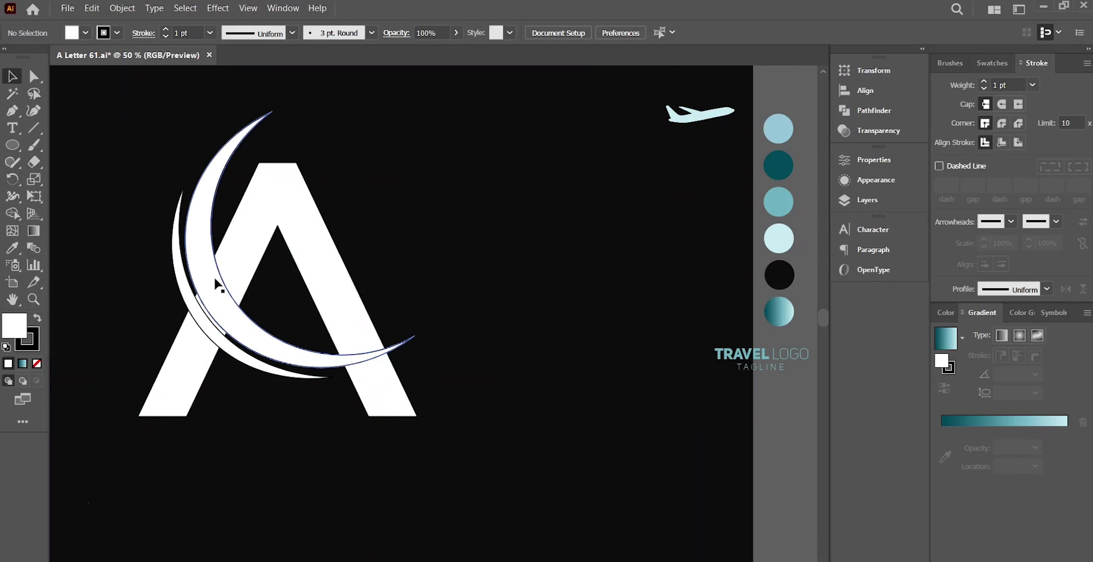
left_click(414, 368)
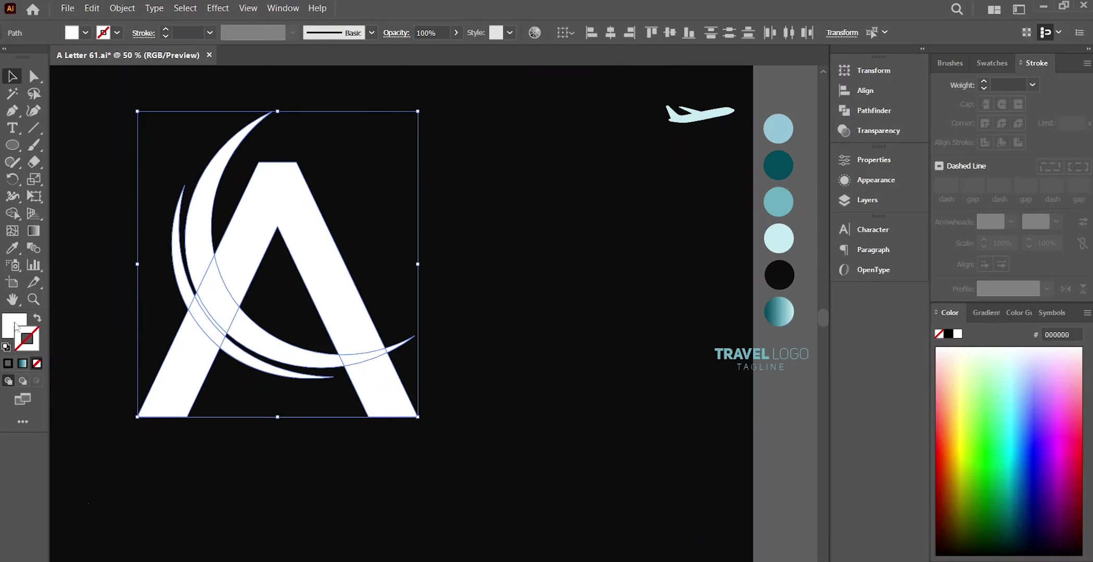
Step: Fill both crescents with dark teal #024959
left_click(129, 144)
left_click(197, 211)
left_click(169, 255)
left_click(11, 248)
left_click(778, 165)
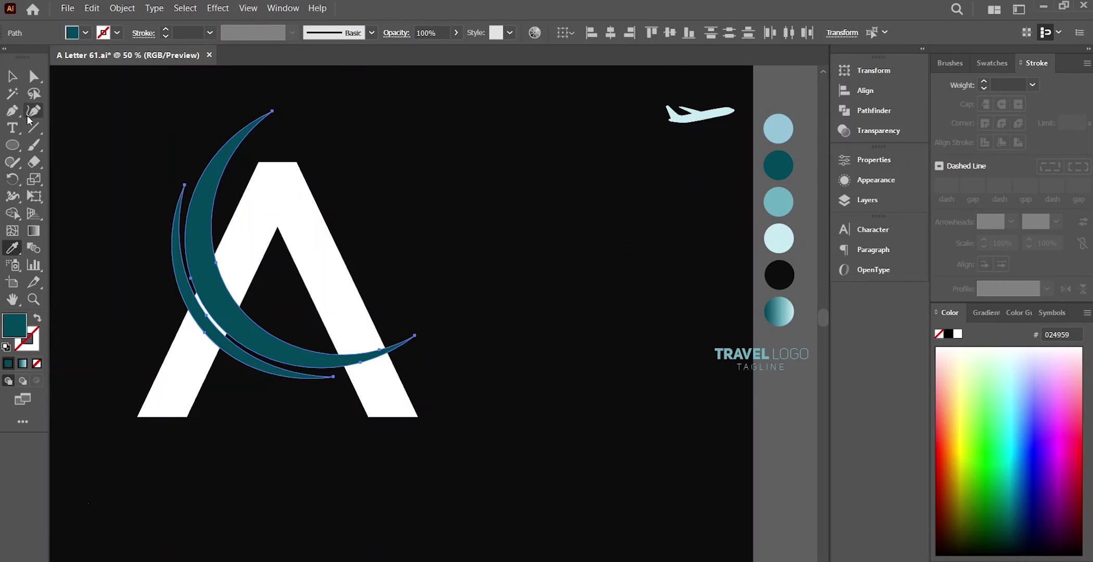
left_click(12, 76)
left_click(86, 170)
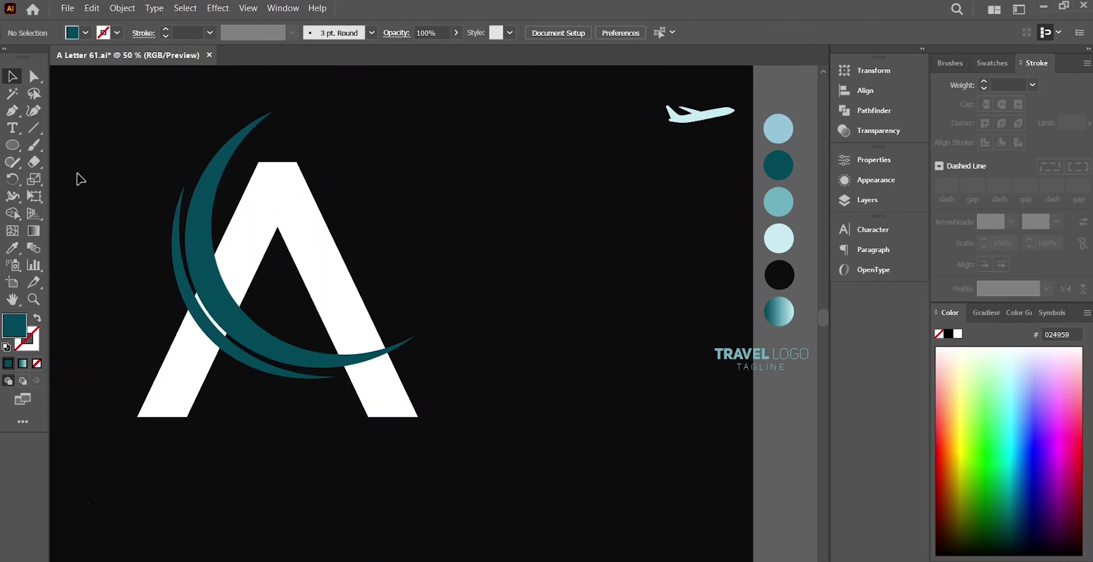
Step: Add a 10 px offset path around the two crescents
left_click(188, 294)
left_click(286, 337, "shift")
left_click(122, 8)
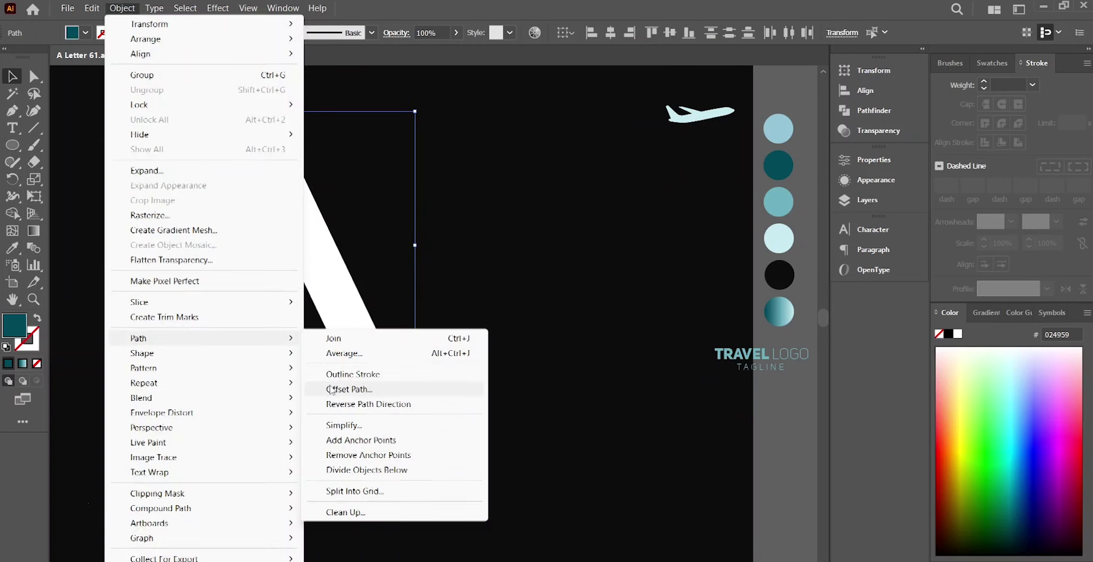
left_click(349, 388)
left_click(522, 329)
left_click(537, 352)
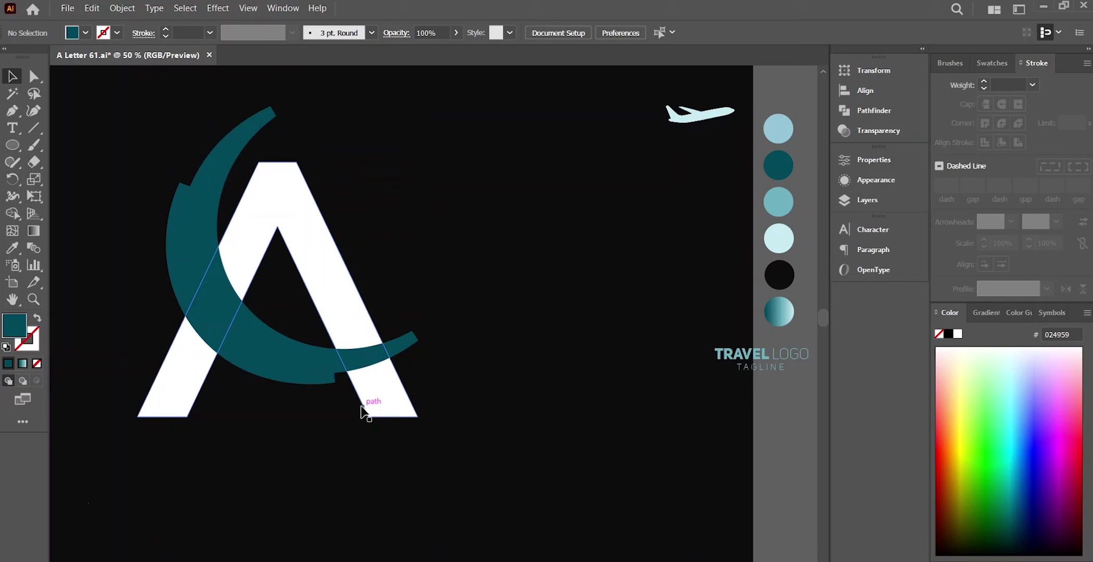
Step: Add a 10 px offset path around the white letter A
left_click(365, 402)
left_click(122, 8)
left_click(349, 389)
left_click(531, 331)
Step: Use Shape Builder to merge the crescent regions and the A's doubled-outline slivers
left_click_drag(407, 375, 69, 225)
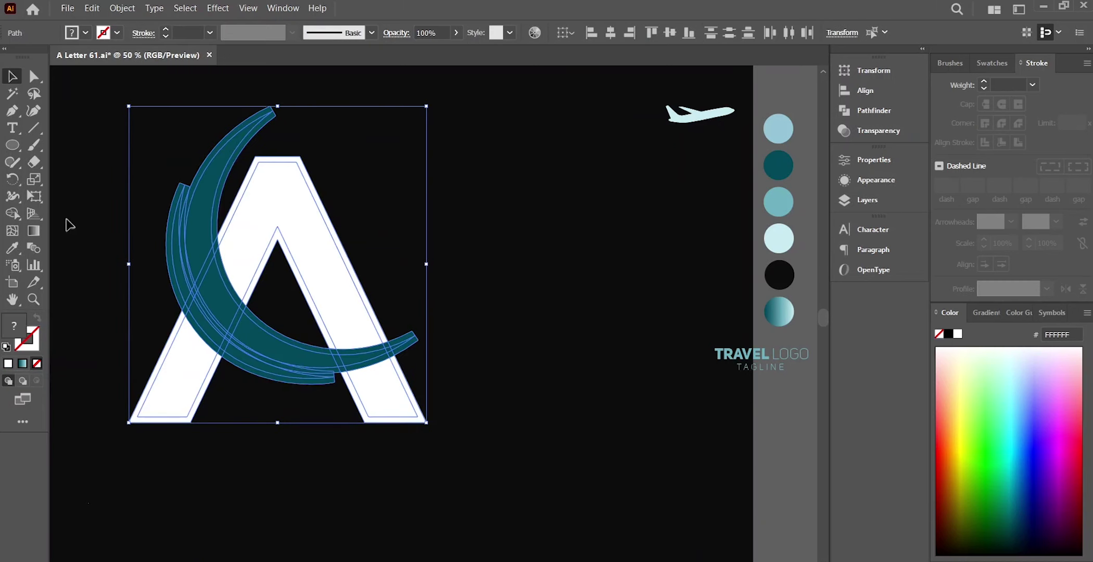
left_click(18, 211)
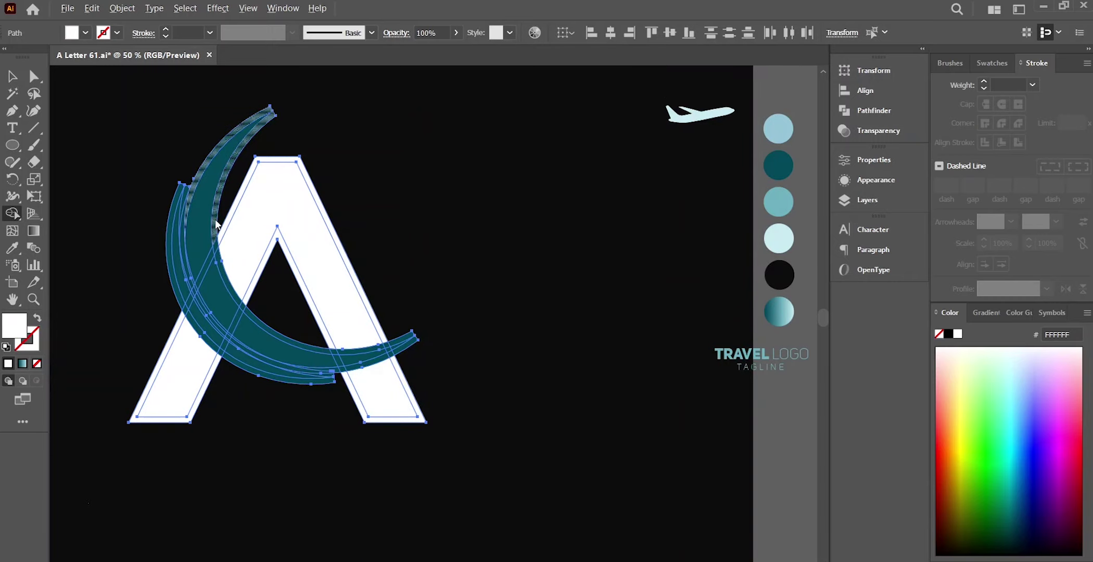
left_click_drag(216, 223, 219, 258)
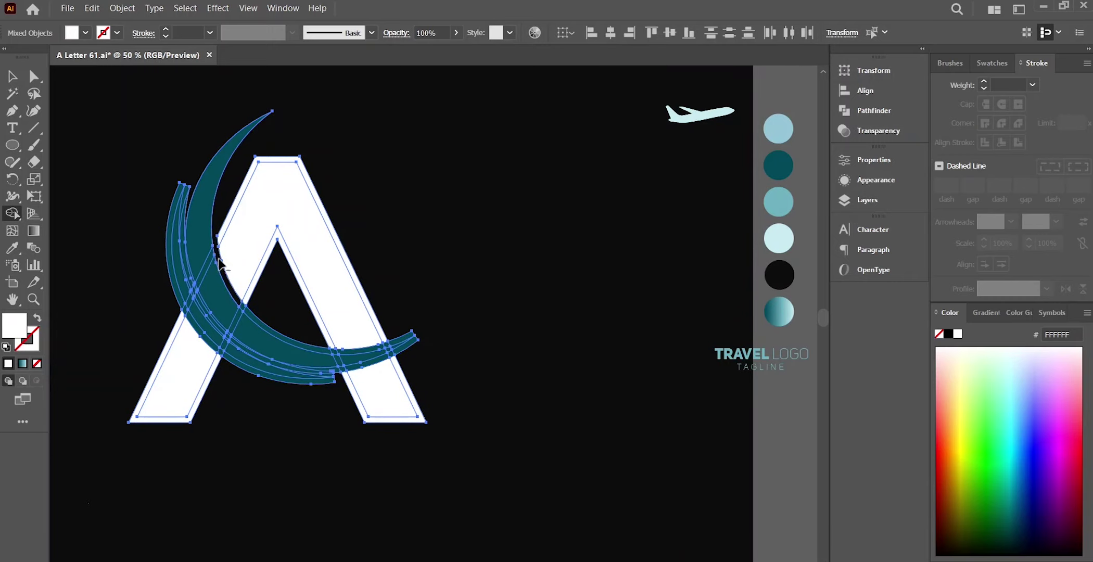
left_click_drag(249, 317, 331, 349)
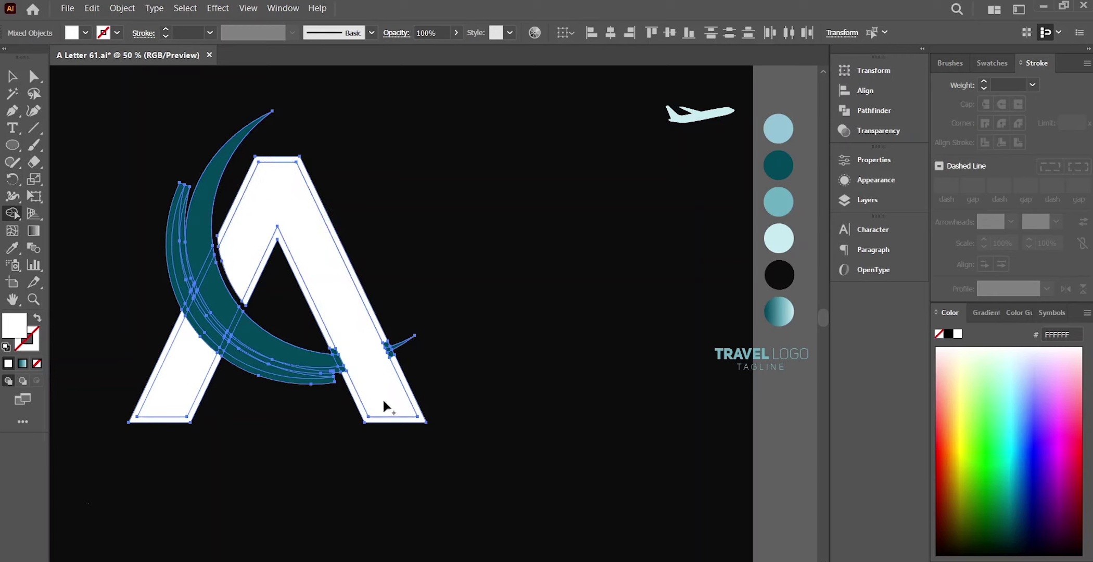
left_click(390, 355)
left_click_drag(383, 341, 367, 415)
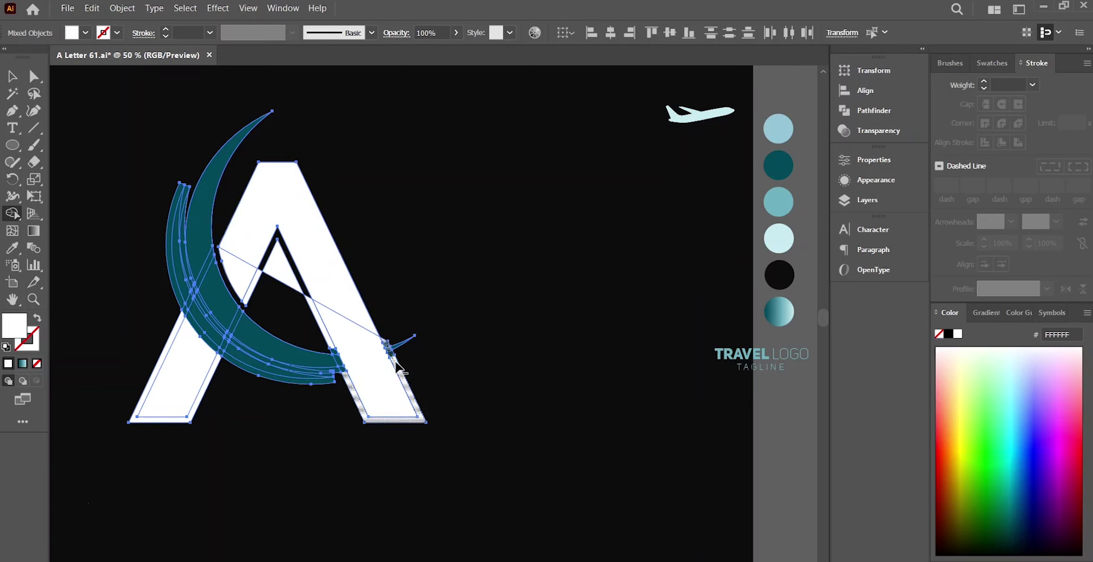
left_click_drag(333, 352, 255, 285)
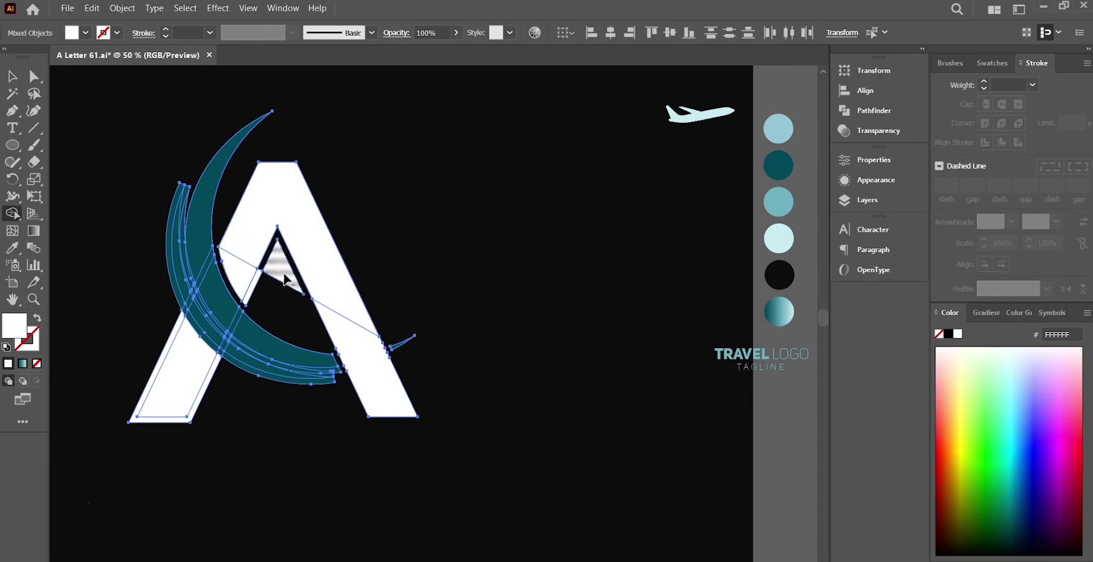
left_click(210, 385)
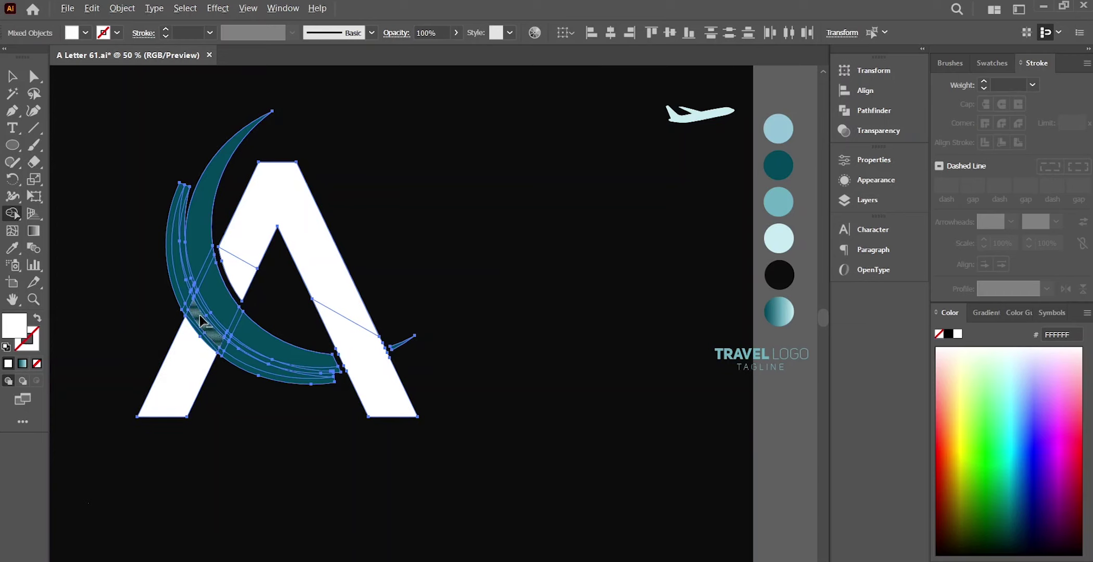
Step: Merge or remove the remaining crescent-edge slivers and join the A's pieces into one shape
left_click(181, 306)
left_click(228, 367, "alt")
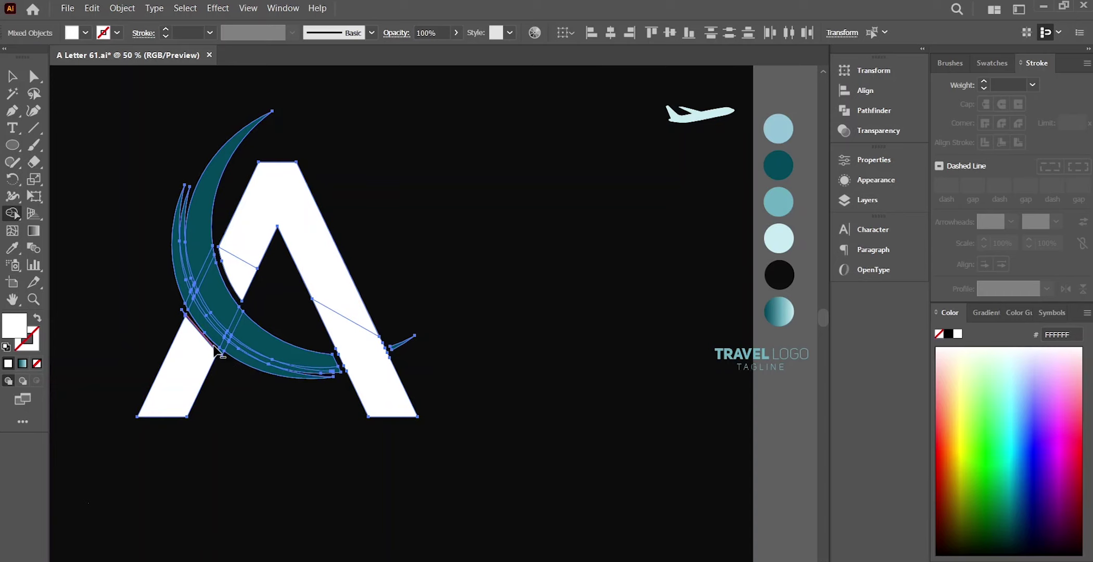
left_click_drag(211, 322, 239, 345)
left_click(190, 285, "alt")
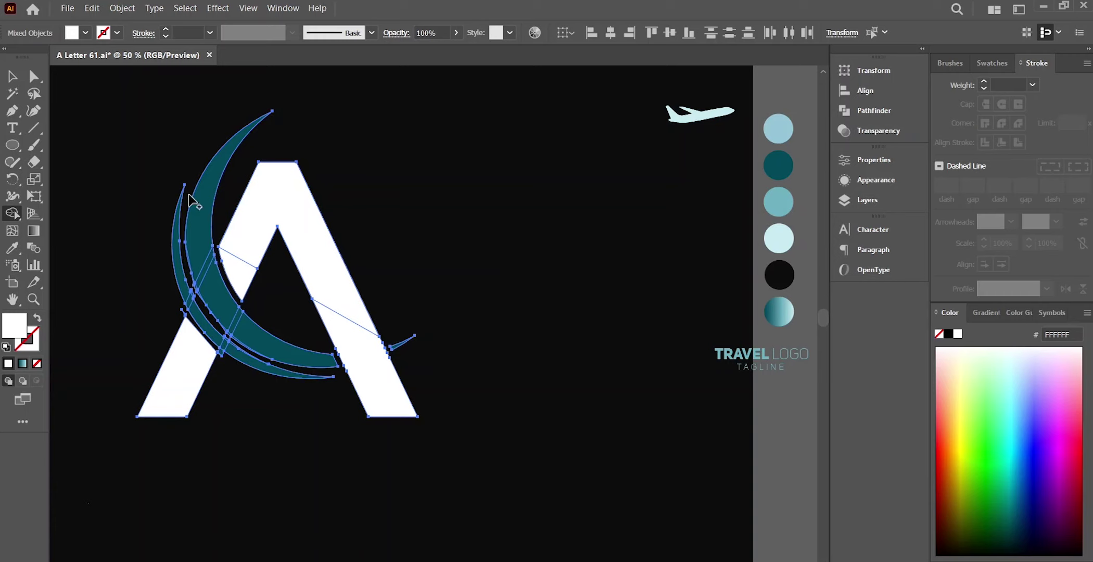
left_click_drag(188, 197, 247, 324)
left_click(230, 347)
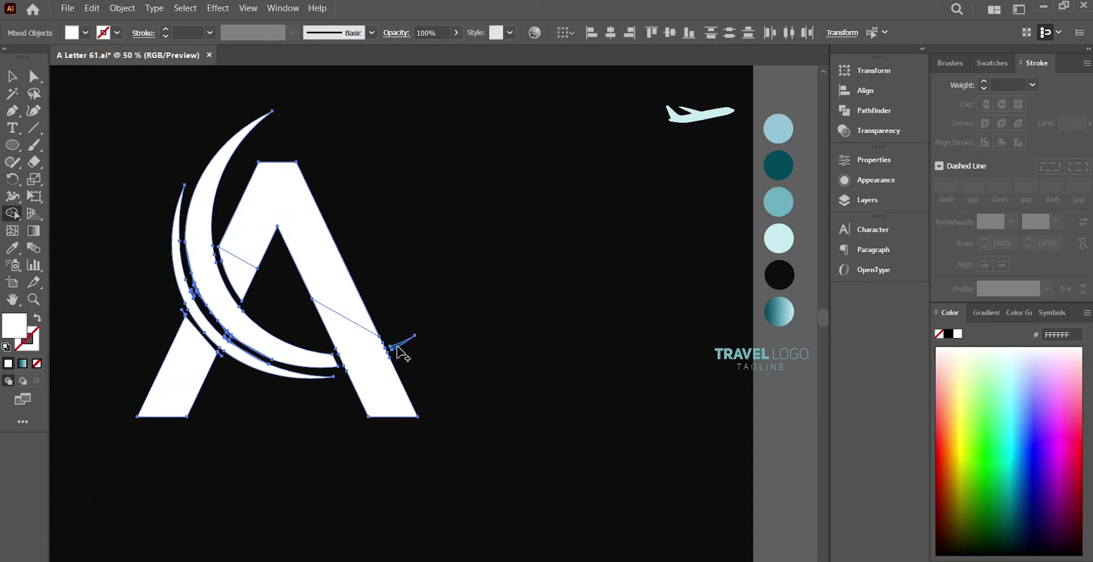
left_click_drag(337, 330, 256, 378)
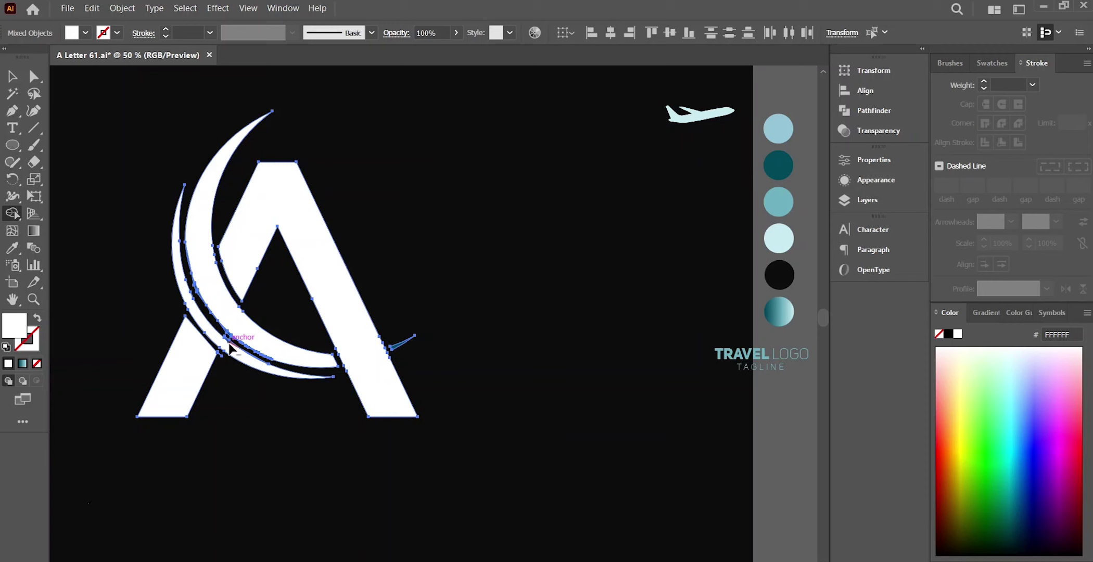
key("v")
left_click(89, 139)
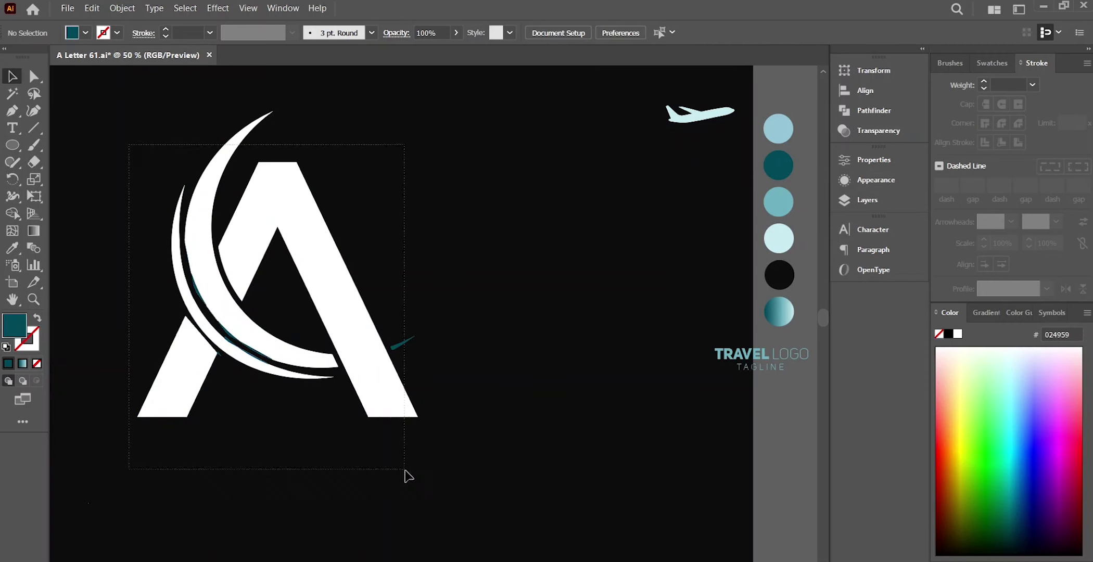
Step: Remove the two leftover teal slivers along the swoosh gaps with Shape Builder
left_click_drag(405, 470, 405, 353)
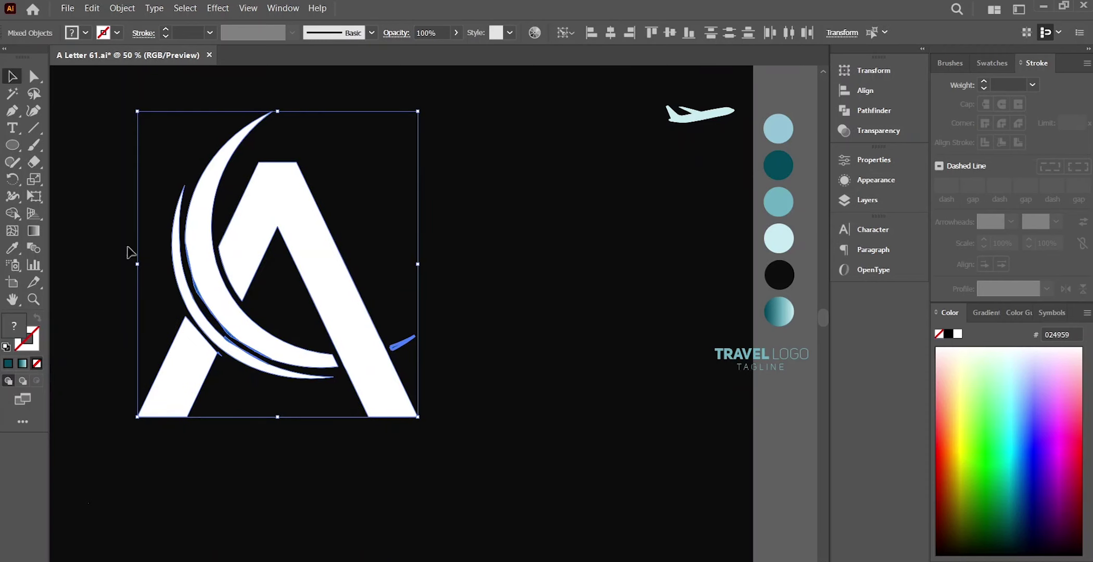
key("shift+m")
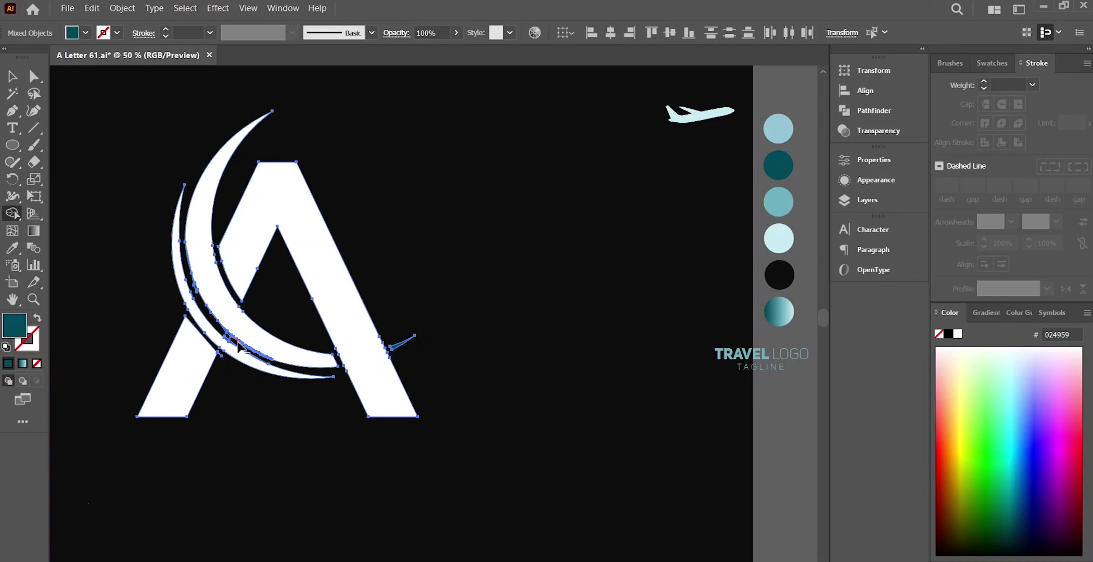
scroll(236, 343, "up", 2)
scroll(218, 322, "up", 1)
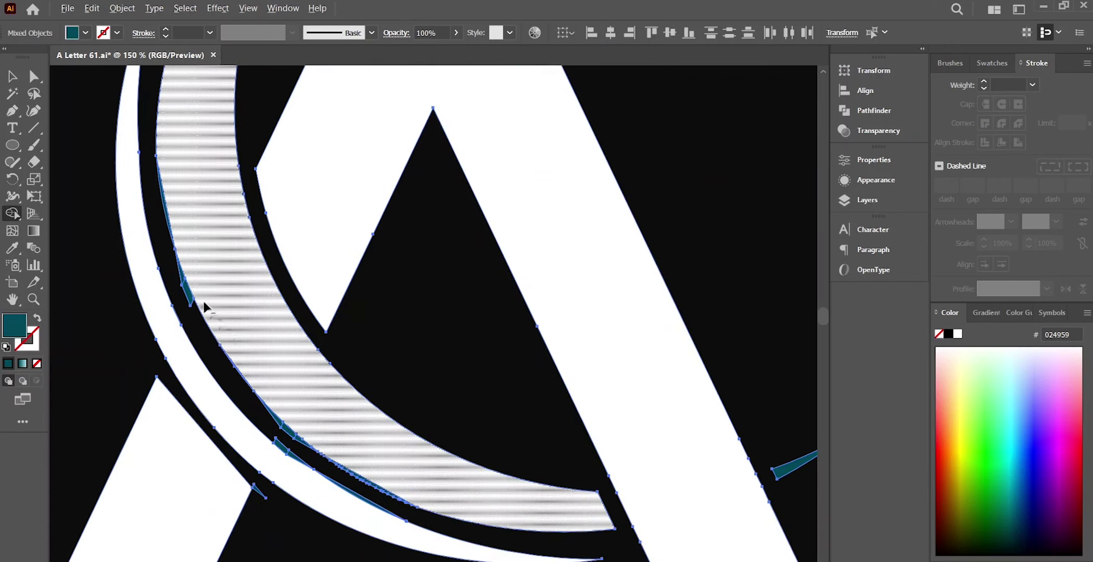
left_click(165, 213)
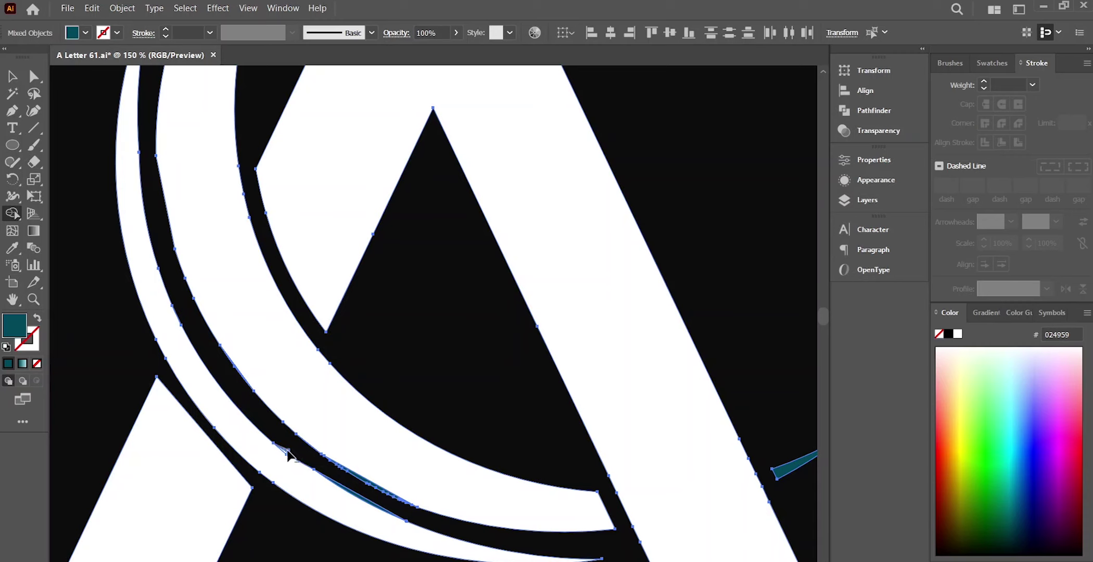
left_click(353, 500)
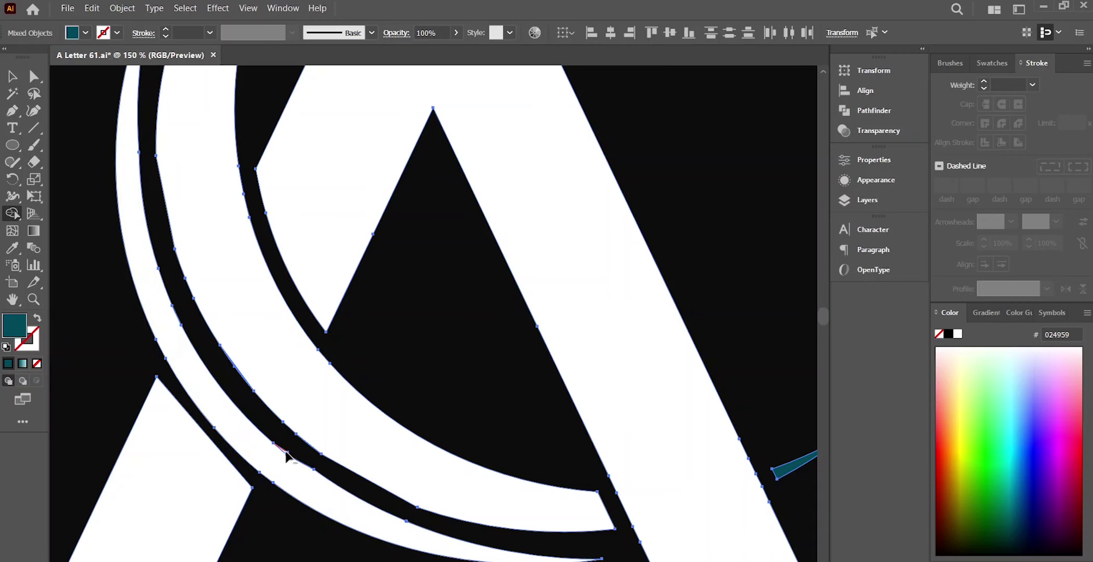
key("ctrl+minus")
key("ctrl+minus")
key("ctrl+minus")
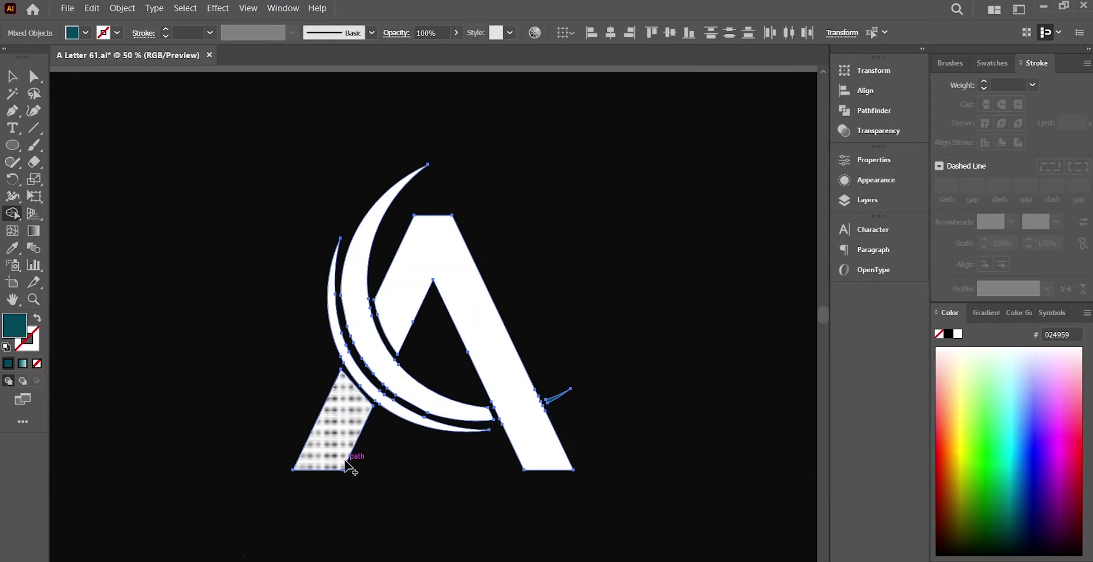
scroll(547, 313, "right", 5)
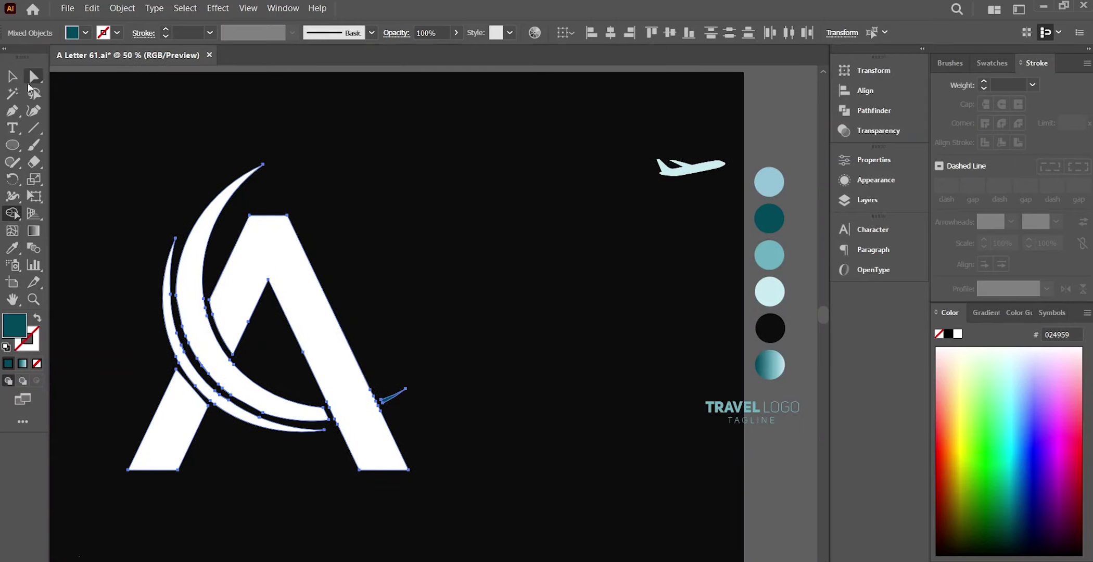
Step: Move the airplane onto the crescent's top tip
key("v")
left_click(698, 233)
left_click_drag(696, 174, 309, 156)
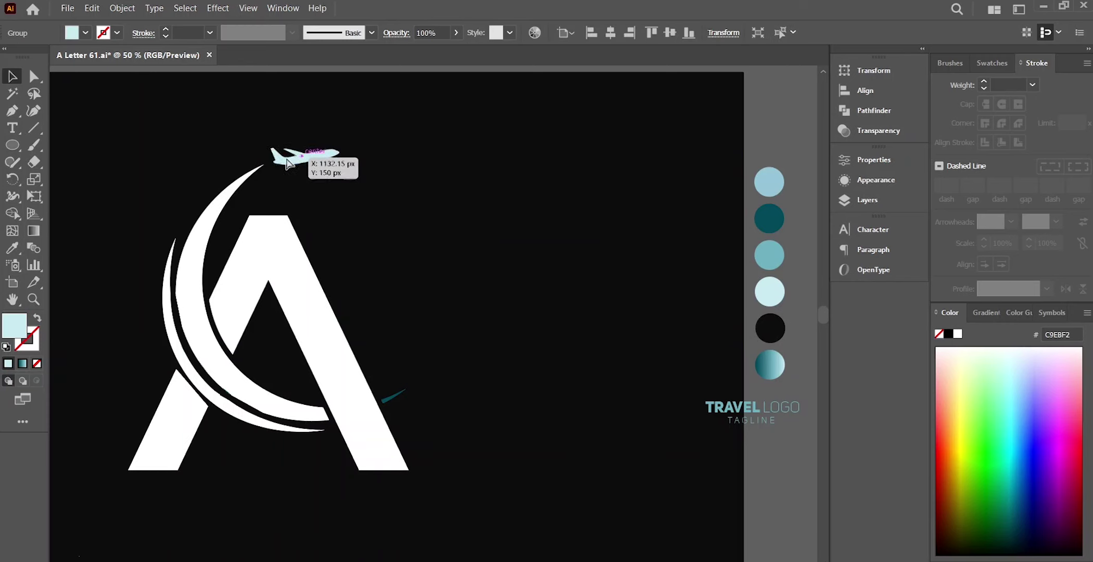
Step: Give the A, crescents and airplane a vertical teal gradient, light at top, dark at bottom
left_click_drag(117, 117, 468, 477)
left_click(12, 248)
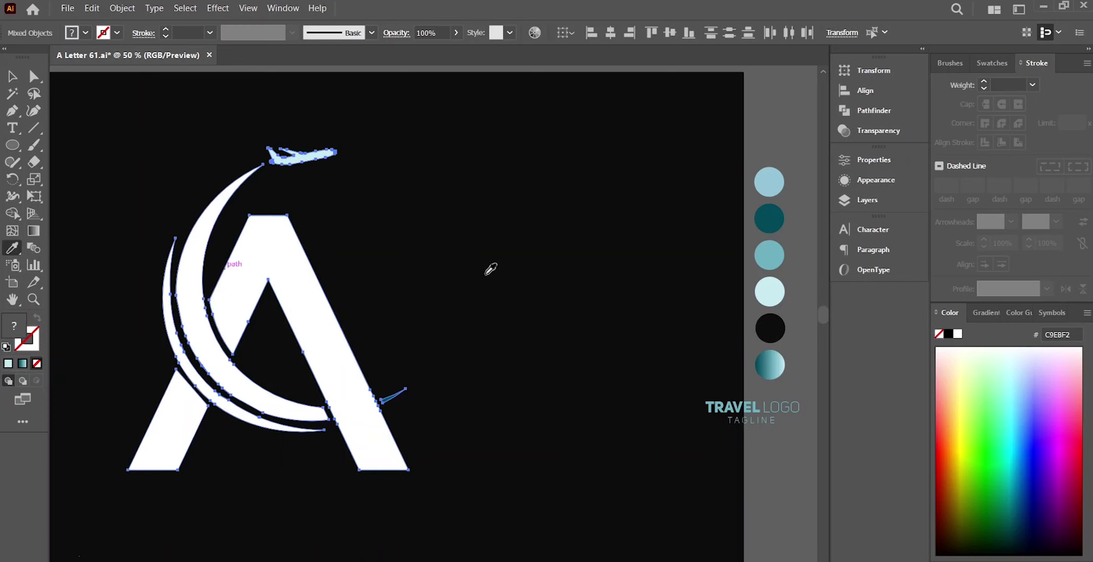
left_click(768, 366)
left_click(12, 76)
left_click(33, 230)
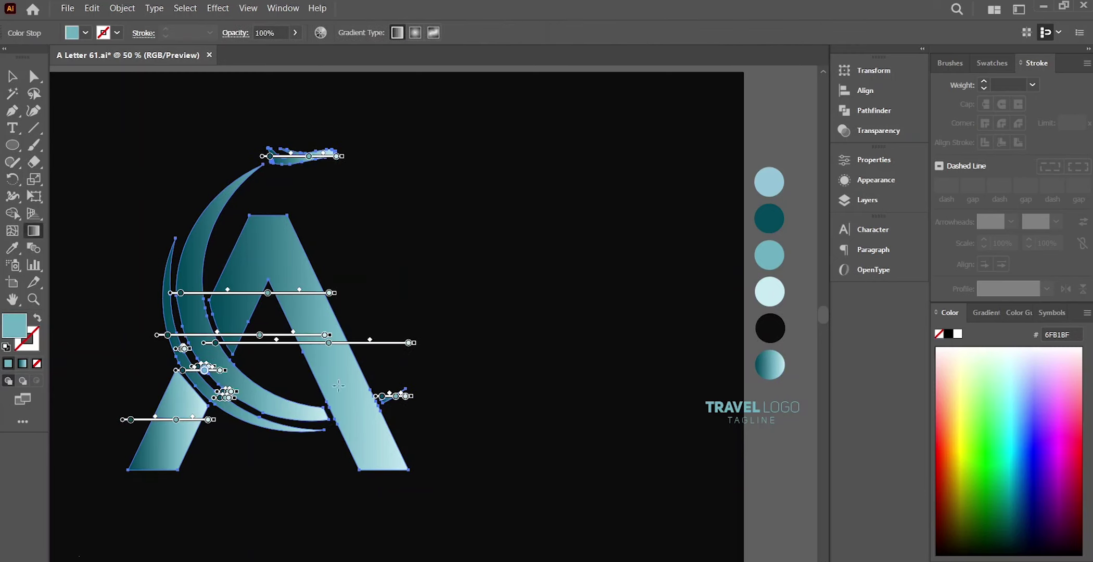
left_click_drag(286, 496, 302, 157)
Step: Move the TRAVEL LOGO text beneath the logo mark
key("v")
left_click_drag(734, 407, 227, 505)
scroll(227, 505, "down", 2)
left_click_drag(305, 488, 427, 512)
left_click_drag(246, 481, 263, 479)
Step: Enlarge the TRAVEL LOGO and TAGLINE text and centre it under the A
left_click(354, 481)
left_click(295, 483)
left_click_drag(390, 512, 415, 518)
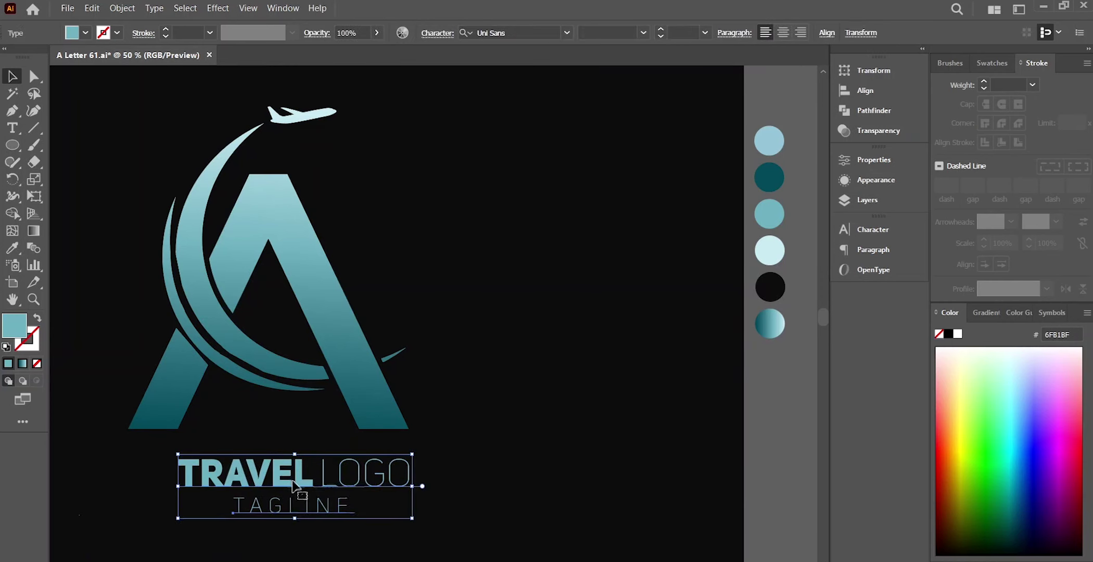
left_click_drag(287, 488, 270, 487)
left_click(437, 506)
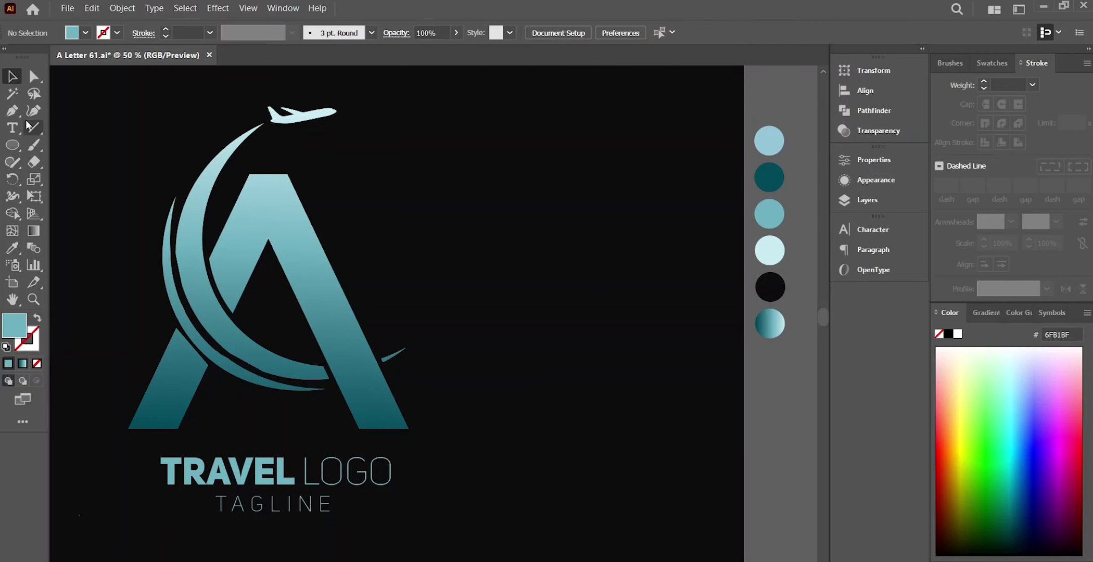
Step: Group the logo mark and text together and shift the group left
right_click(323, 317)
left_click(525, 413)
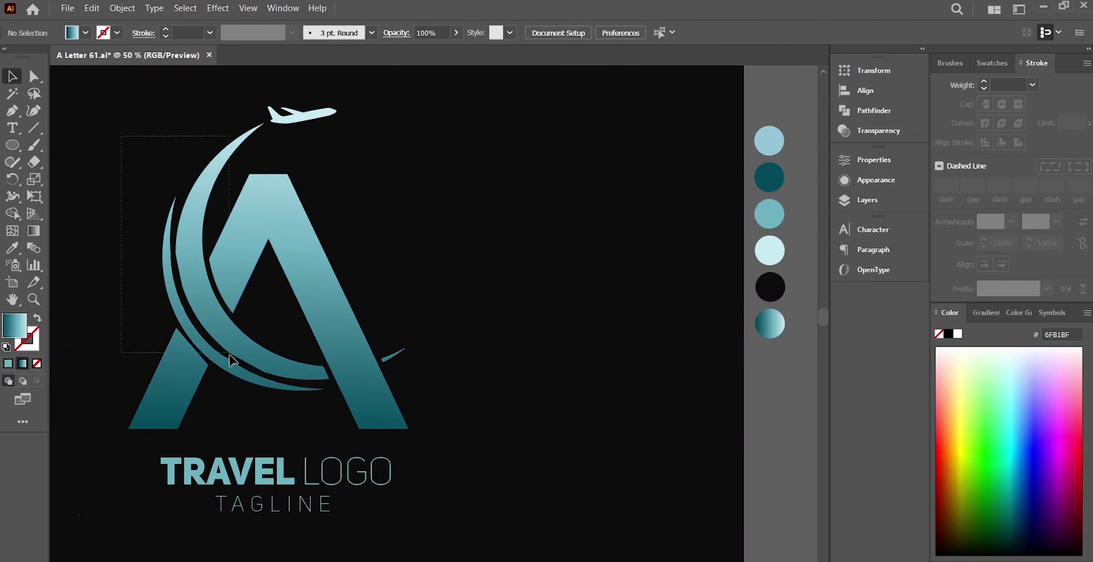
left_click_drag(121, 135, 398, 518)
right_click(358, 411)
left_click(374, 275)
left_click_drag(312, 291, 252, 292)
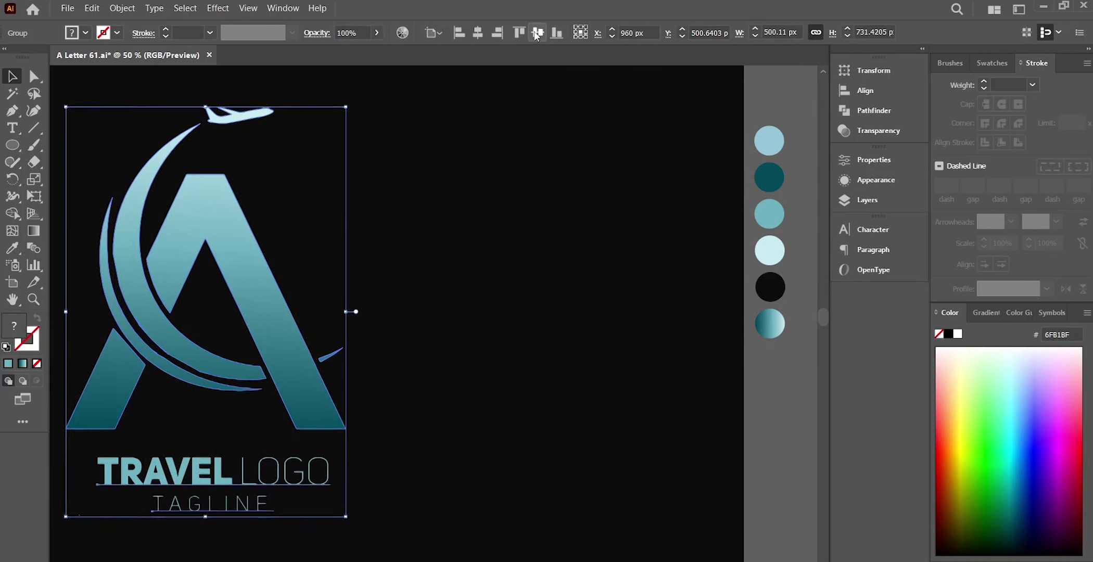